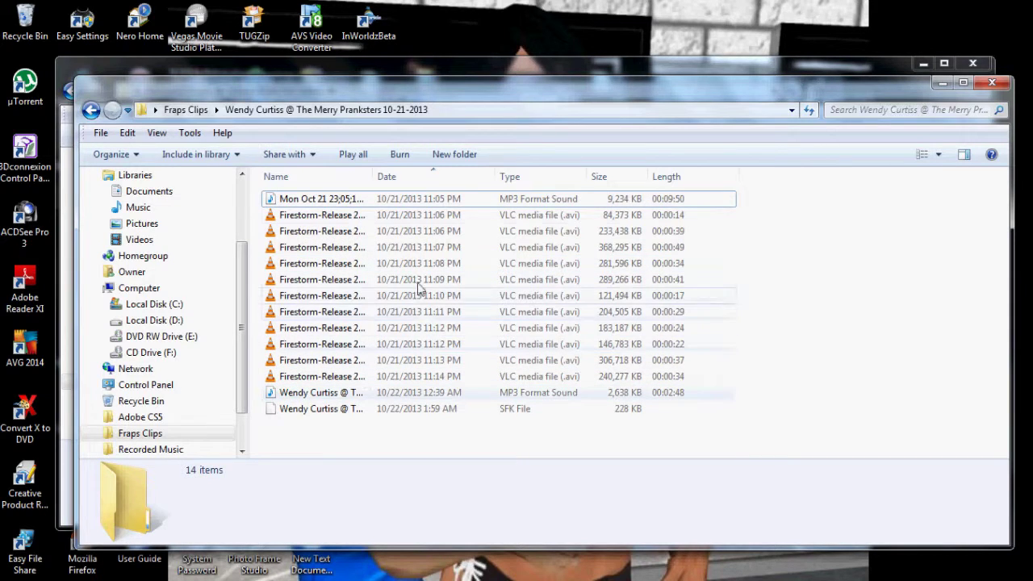
# Look over the MP3 files in the Edited Music for videos folder, then minimize that window.
pyautogui.click(314, 200)
pyautogui.rightClick(314, 201)
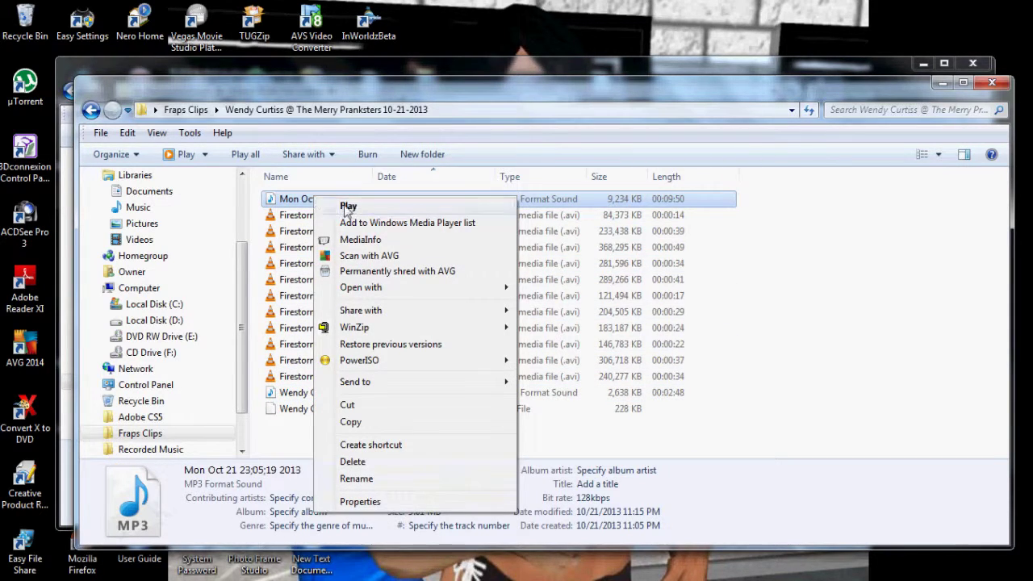
pyautogui.moveTo(380, 290)
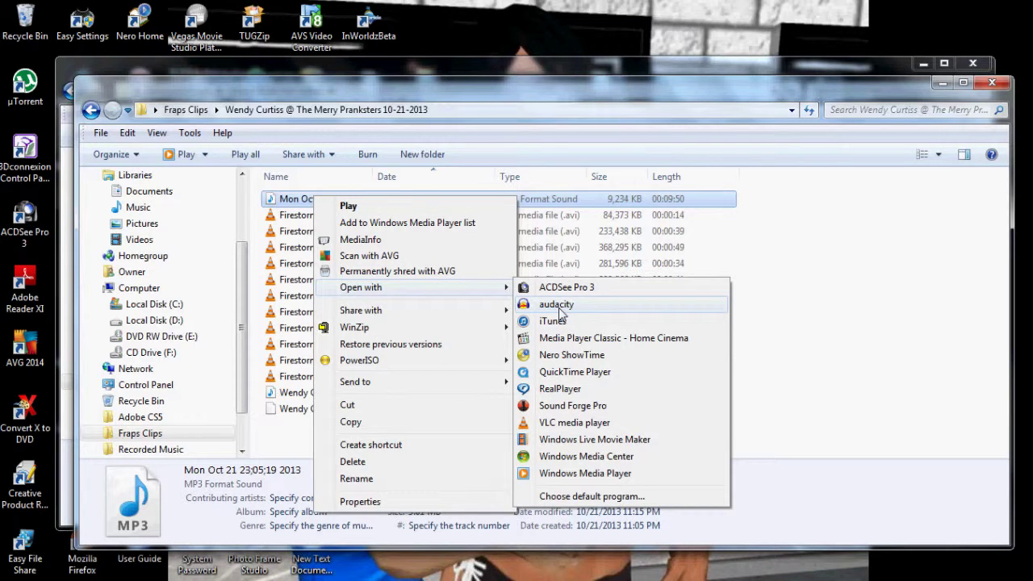
pyautogui.click(272, 456)
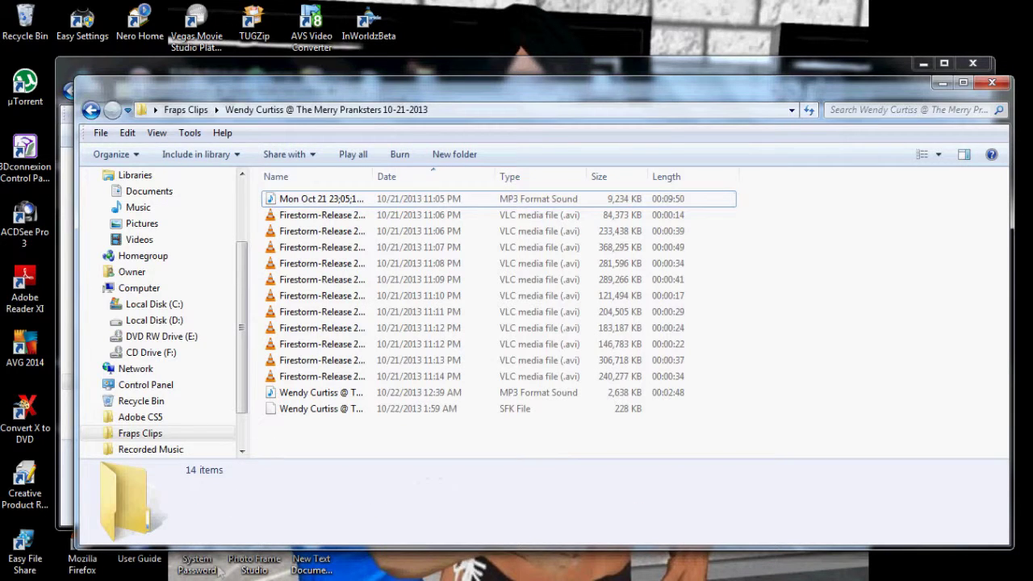
pyautogui.moveTo(127, 575)
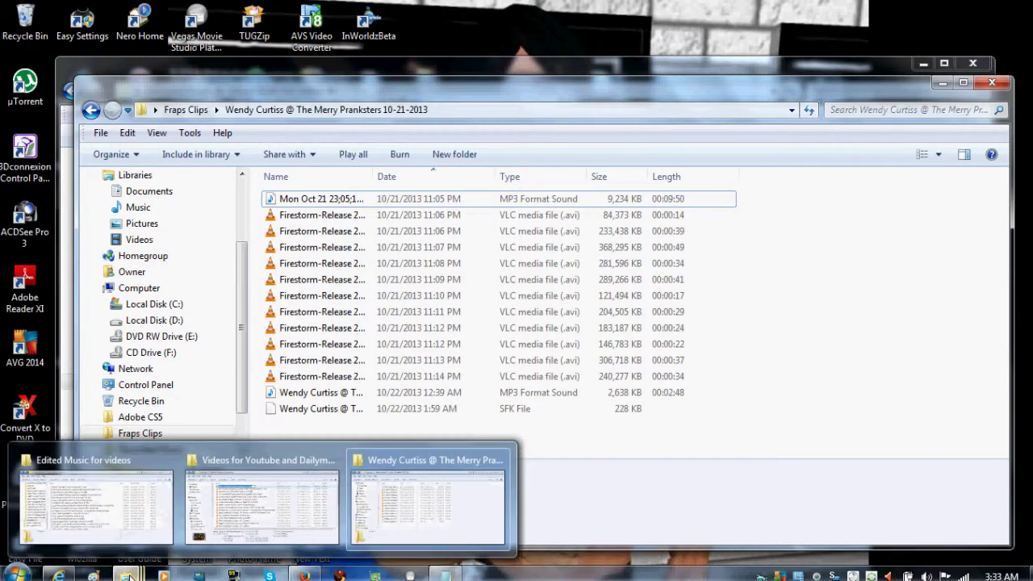
pyautogui.click(104, 513)
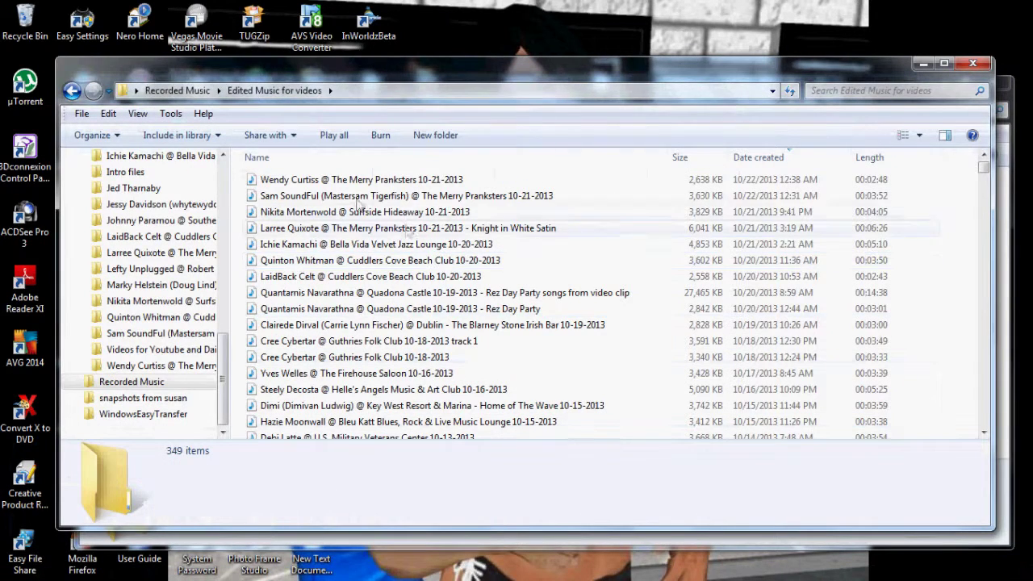
pyautogui.rightClick(320, 181)
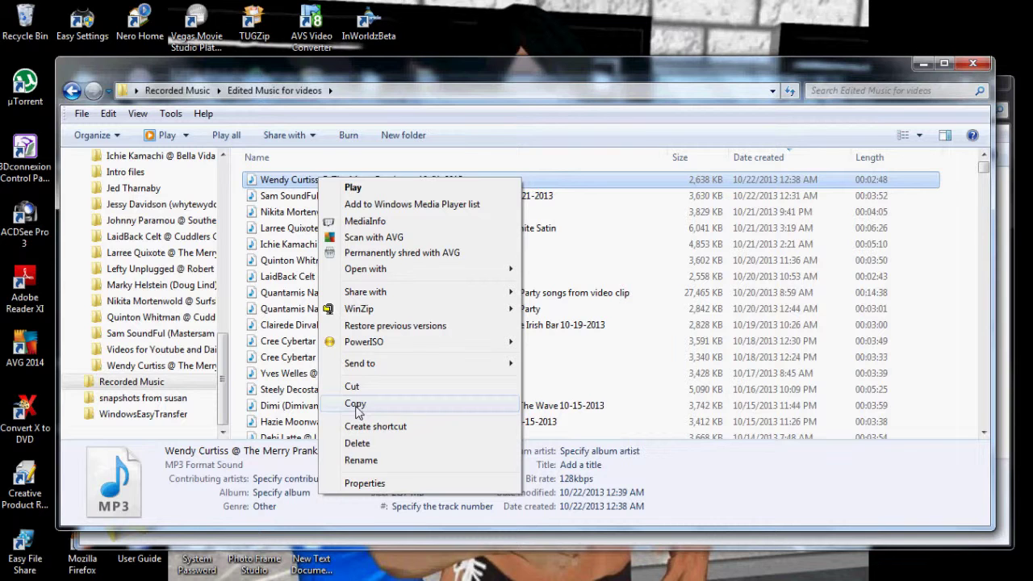
pyautogui.click(923, 66)
pyautogui.click(923, 66)
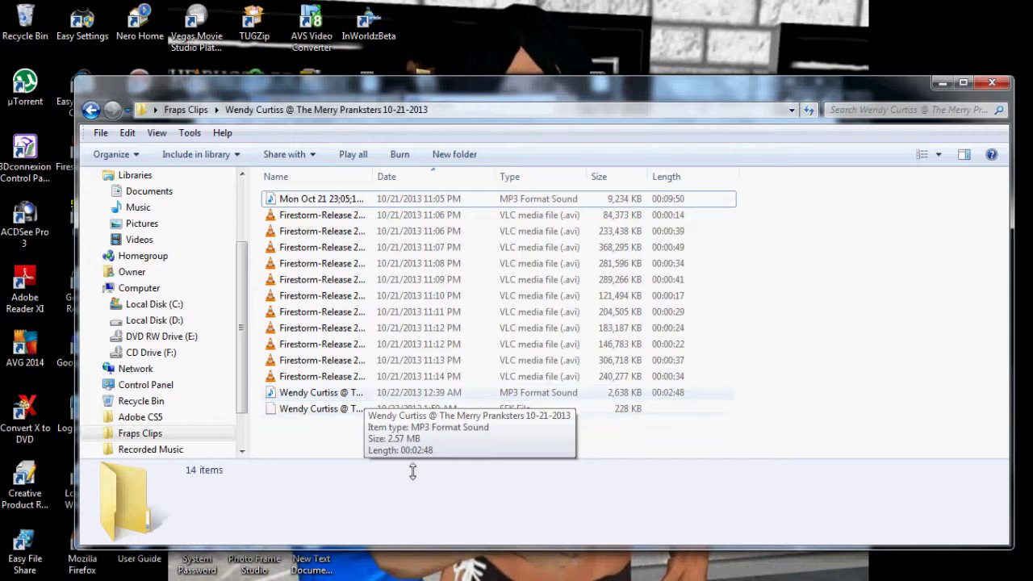
# Open the pinned video production project from the jump list, leaving missing media offline.
pyautogui.moveTo(435, 574)
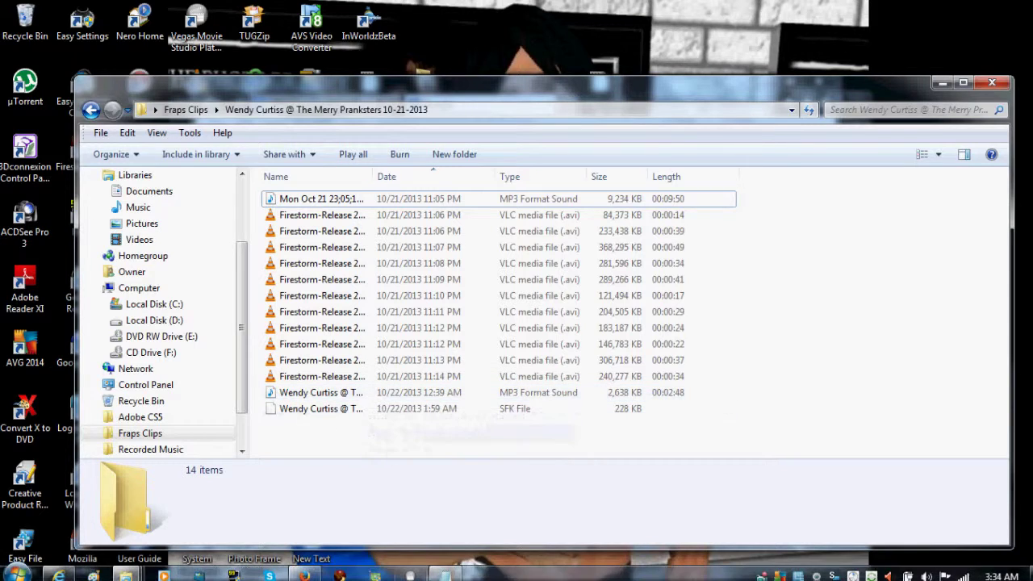
pyautogui.rightClick(410, 575)
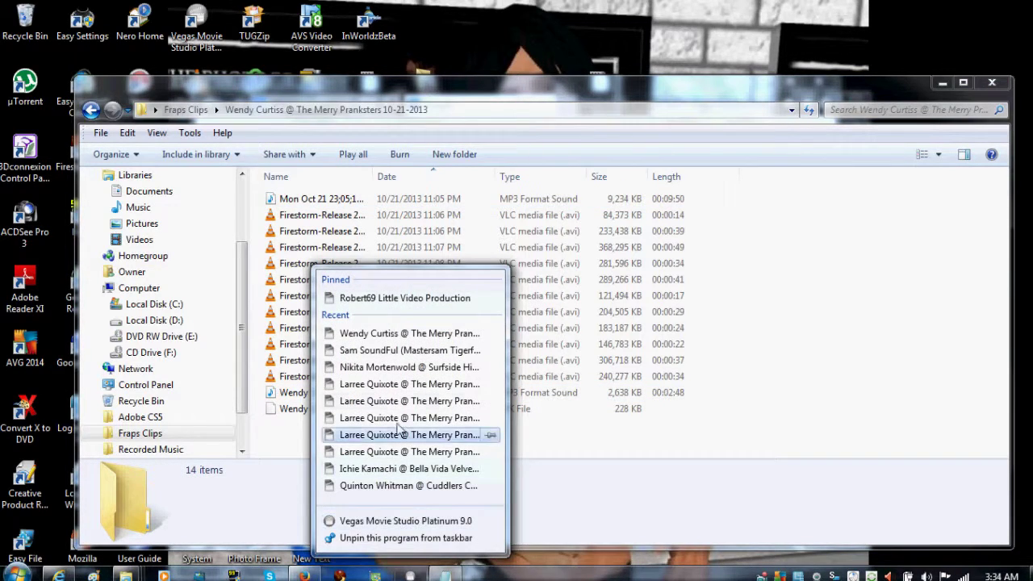
pyautogui.click(399, 299)
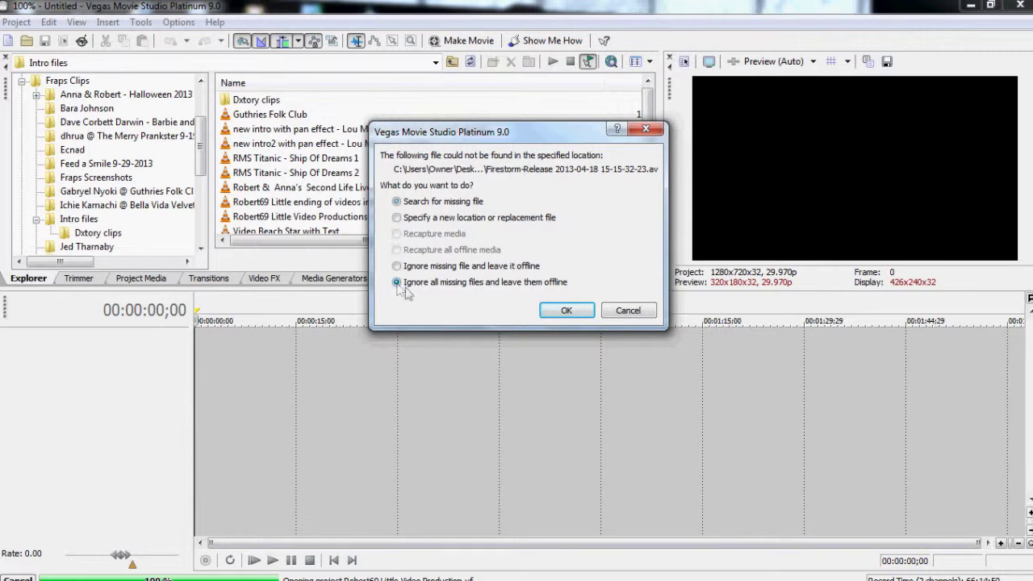
pyautogui.click(567, 310)
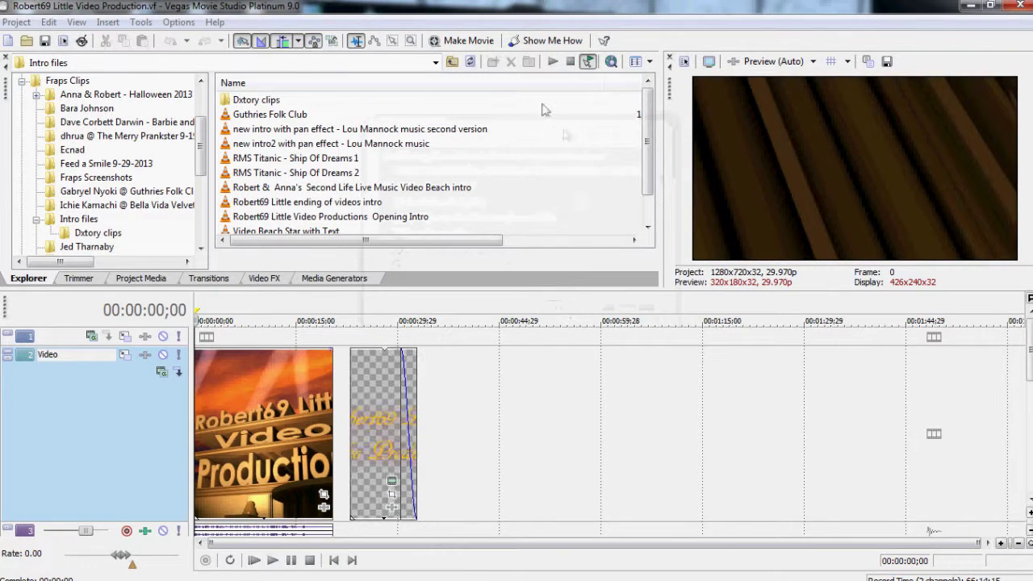
# Browse up from Intro files into the Merry Pranksters 10-21-2013 clips folder.
pyautogui.click(452, 63)
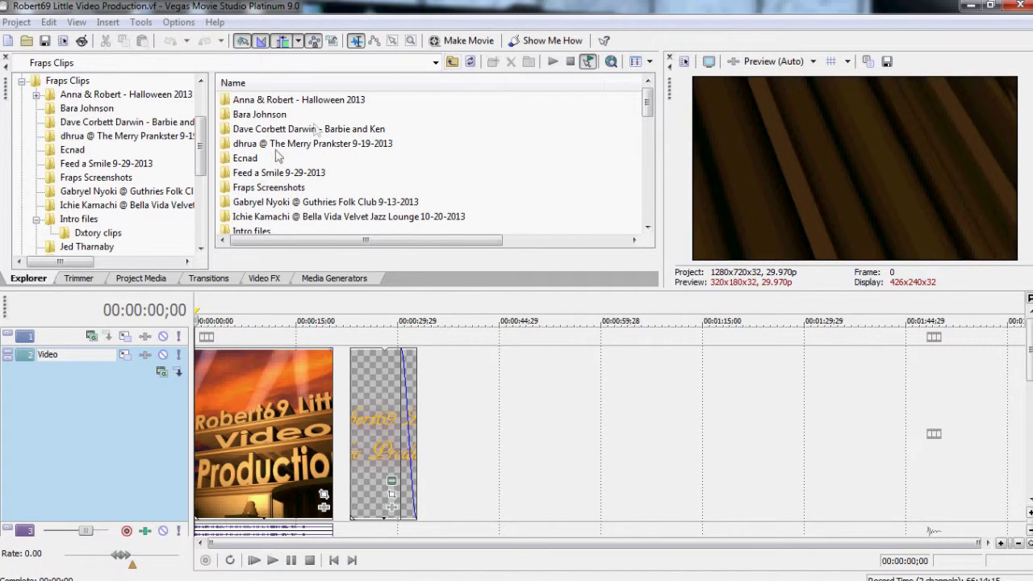
pyautogui.scroll(-4, 484, 184)
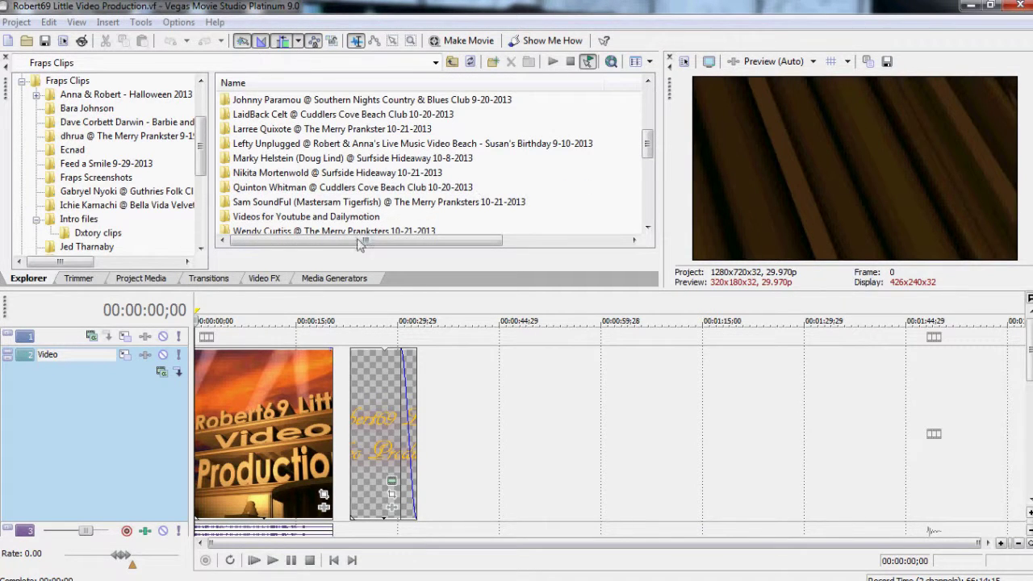
pyautogui.scroll(-1, 363, 228)
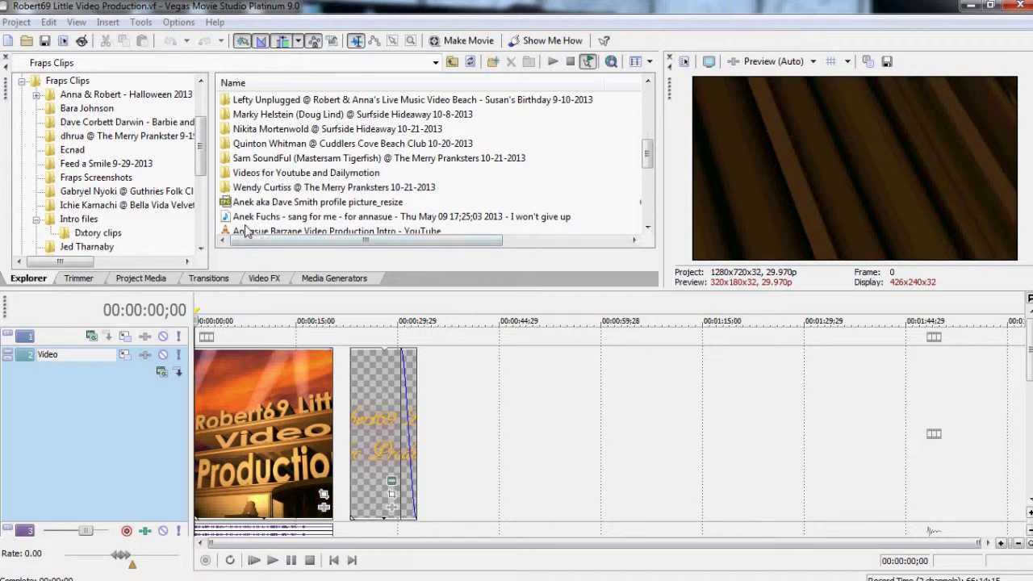
pyautogui.doubleClick(273, 187)
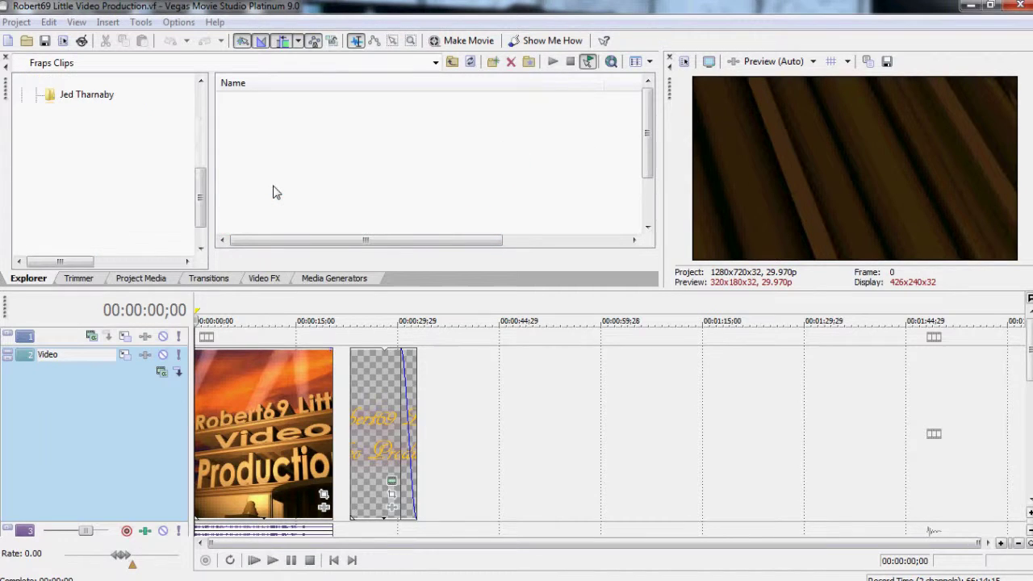
pyautogui.scroll(-2, 468, 184)
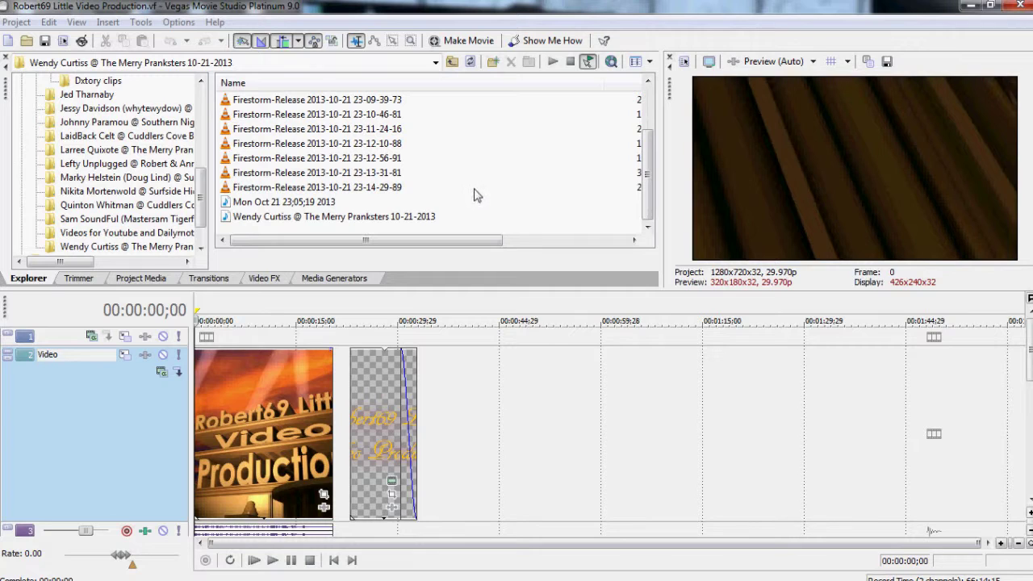
# Copy the Merry Pranksters MP3's full file name from its rename box.
pyautogui.click(365, 221)
pyautogui.rightClick(364, 221)
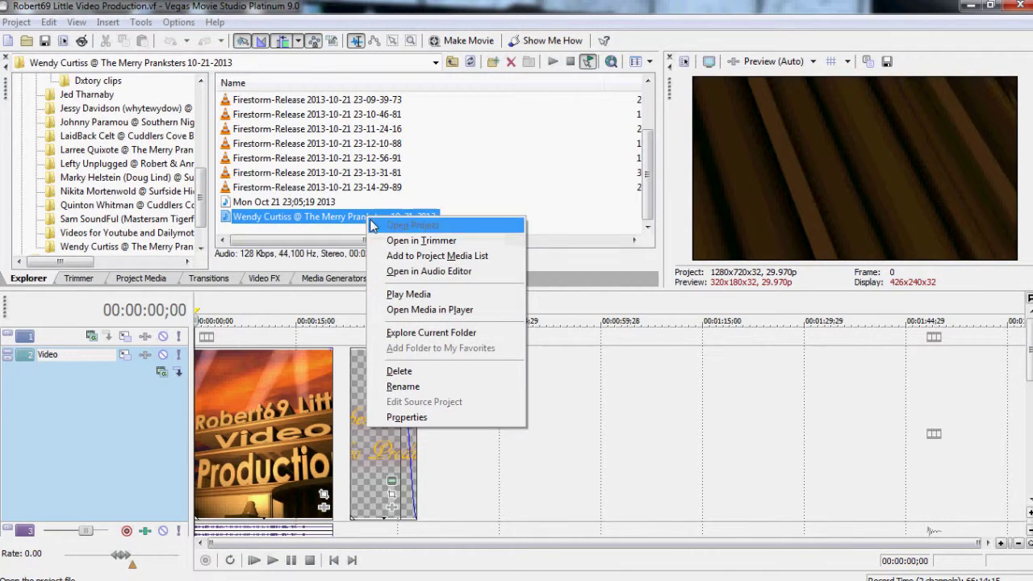
pyautogui.click(401, 387)
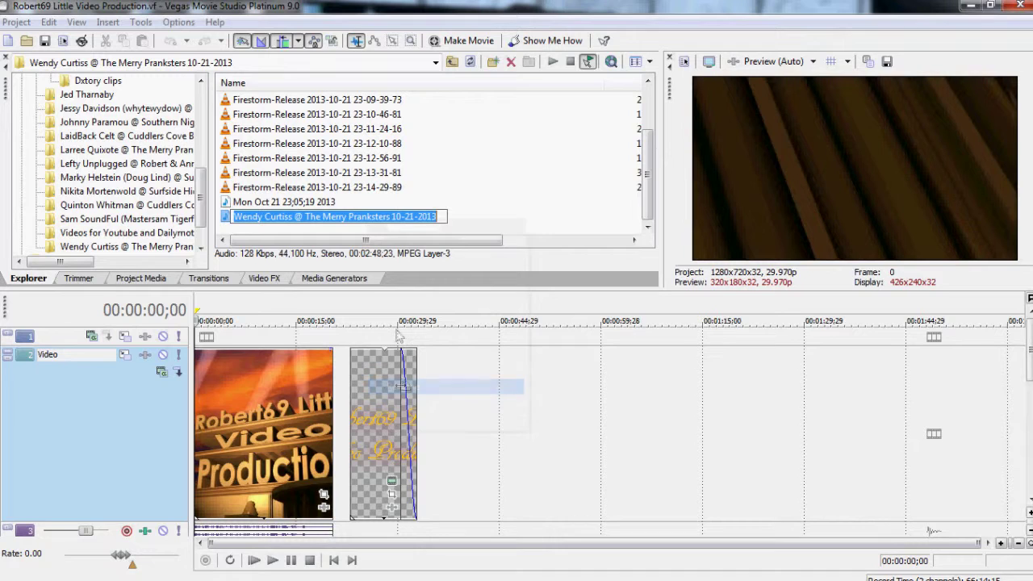
pyautogui.rightClick(390, 219)
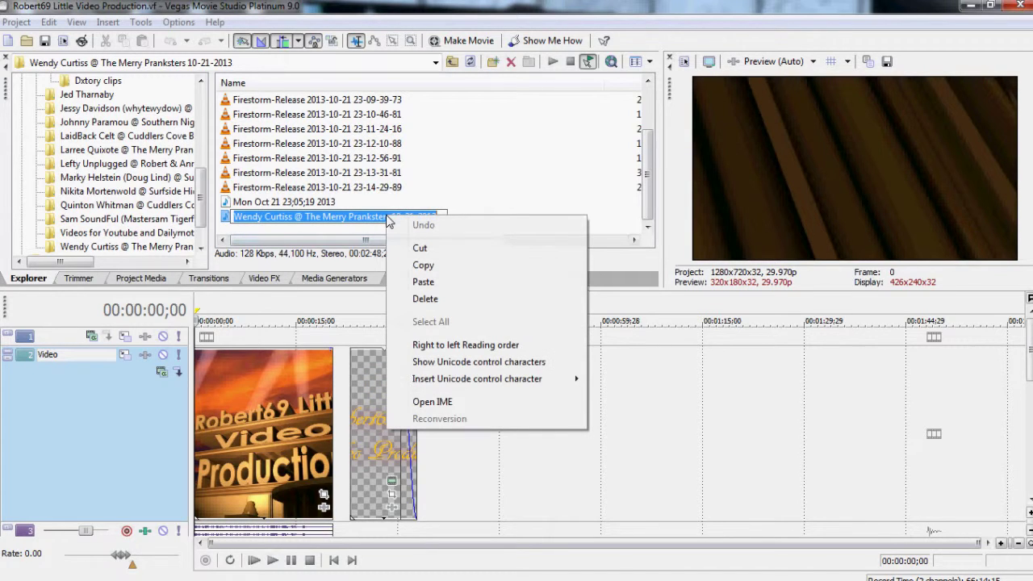
pyautogui.click(423, 267)
# Replace the title clip's text with the pasted MP3 file name.
pyautogui.click(386, 419)
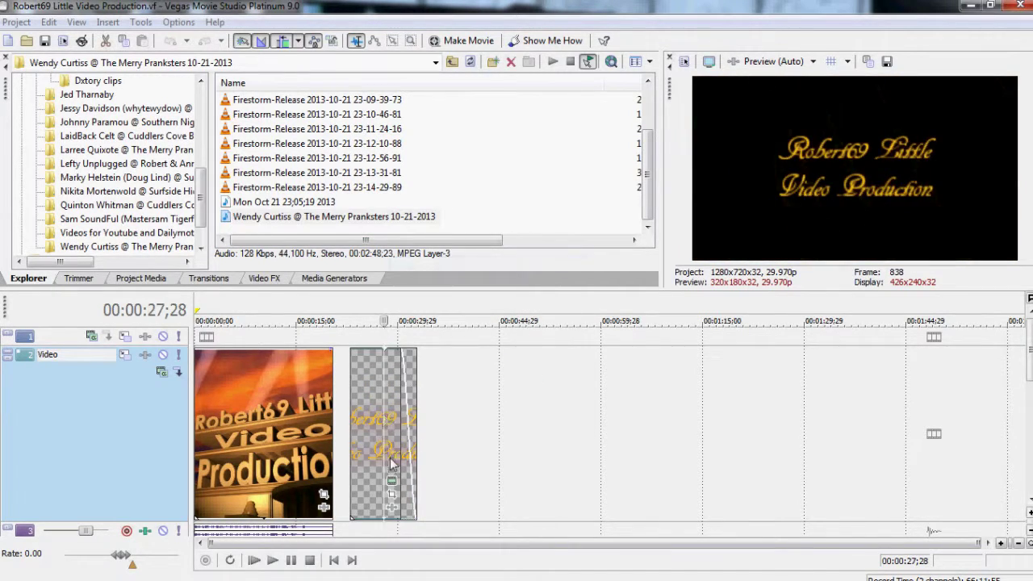
pyautogui.click(391, 484)
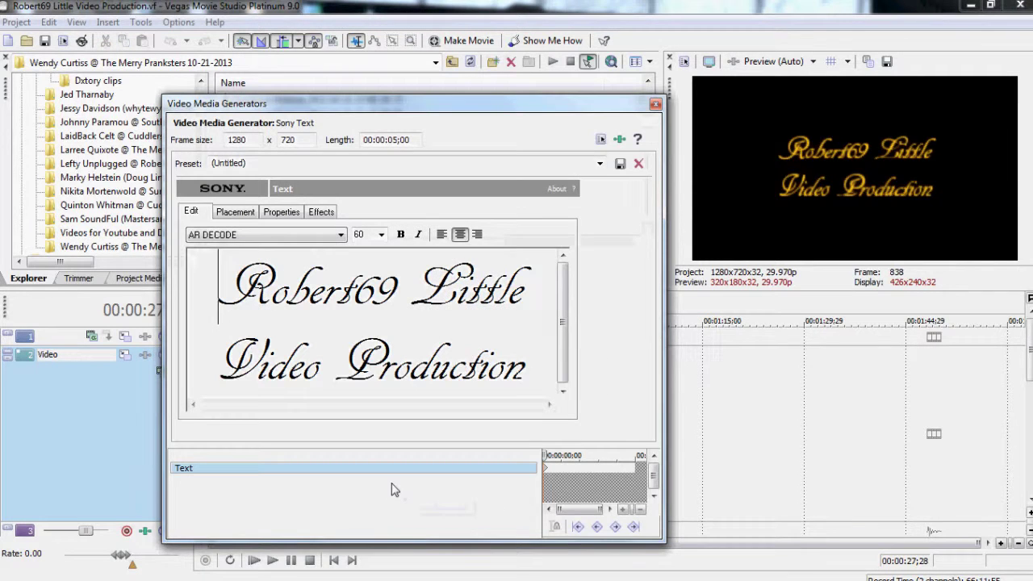
pyautogui.press('Delete')
pyautogui.press('Delete')
pyautogui.press('Delete')
pyautogui.press('Delete')
pyautogui.press('Delete')
pyautogui.press('Delete')
pyautogui.press('Delete')
pyautogui.press('Delete')
pyautogui.press('Delete')
pyautogui.press('Delete')
pyautogui.press('Delete')
pyautogui.press('Delete')
pyautogui.press('Delete')
pyautogui.press('Delete')
pyautogui.press('Delete')
pyautogui.press('Delete')
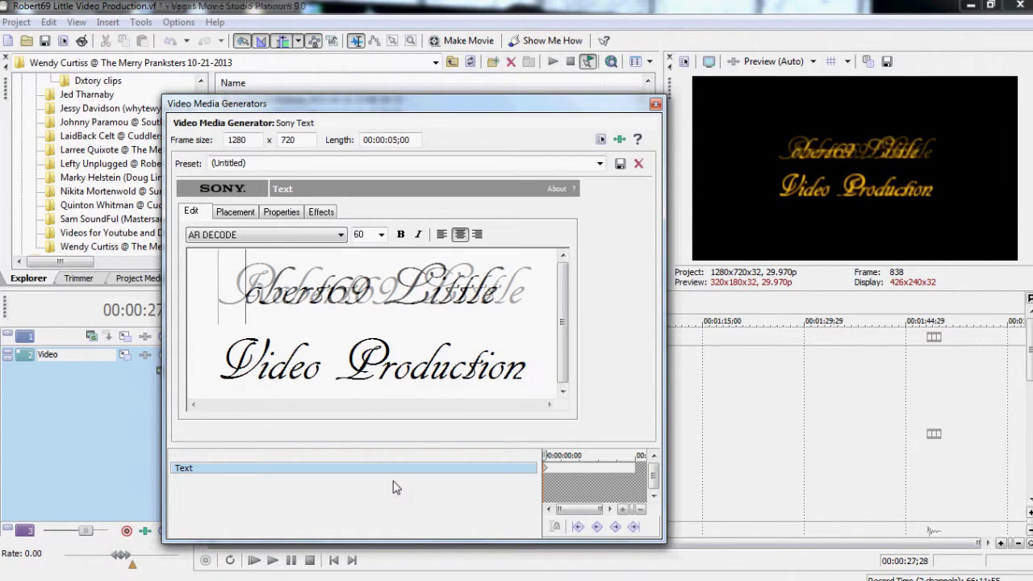
pyautogui.press('Delete')
pyautogui.press('Delete')
pyautogui.press('Delete')
pyautogui.press('Delete')
pyautogui.press('Delete')
pyautogui.press('Delete')
pyautogui.press('Delete')
pyautogui.press('Delete')
pyautogui.press('Delete')
pyautogui.press('Delete')
pyautogui.press('Delete')
pyautogui.press('Delete')
pyautogui.press('Delete')
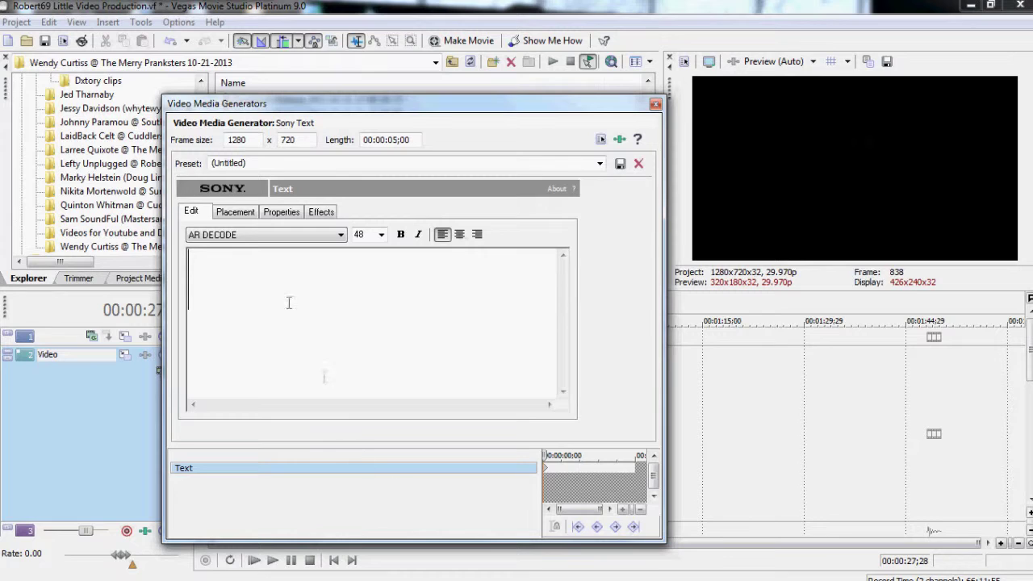
pyautogui.rightClick(246, 283)
pyautogui.click(282, 324)
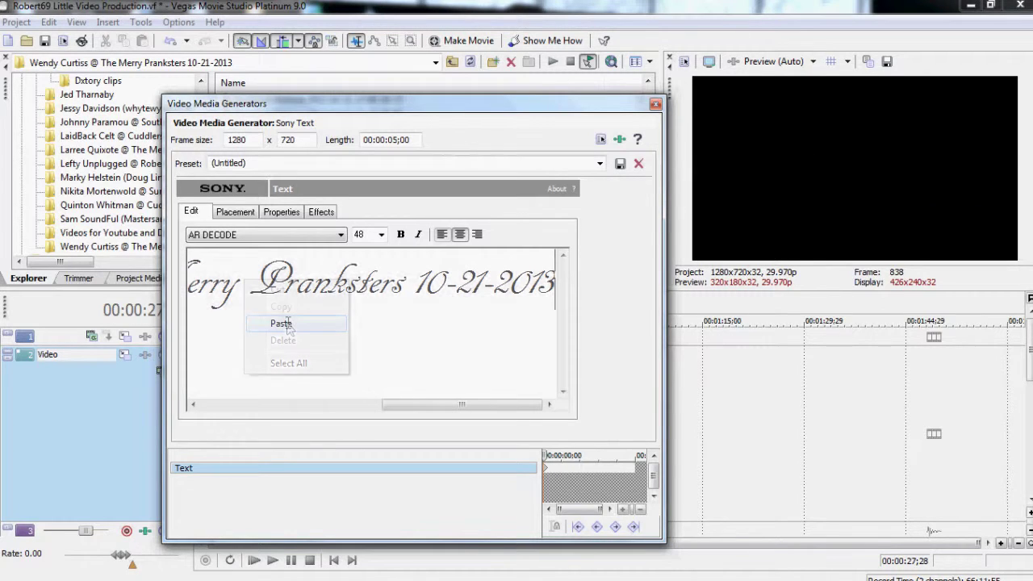
# Put the date on its own line and swap '@' for 'at' on a separate line.
pyautogui.click(406, 296)
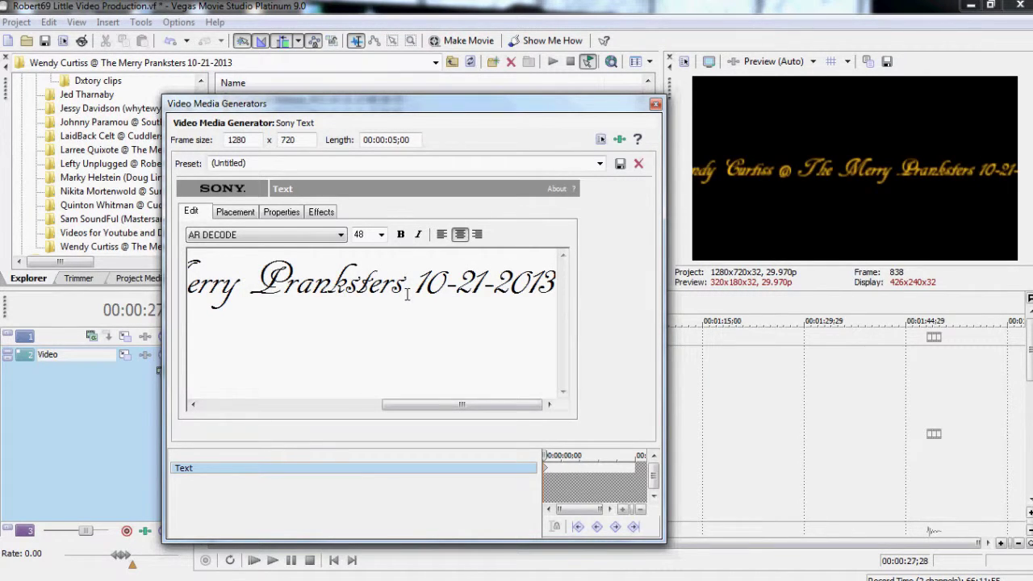
pyautogui.press('Delete')
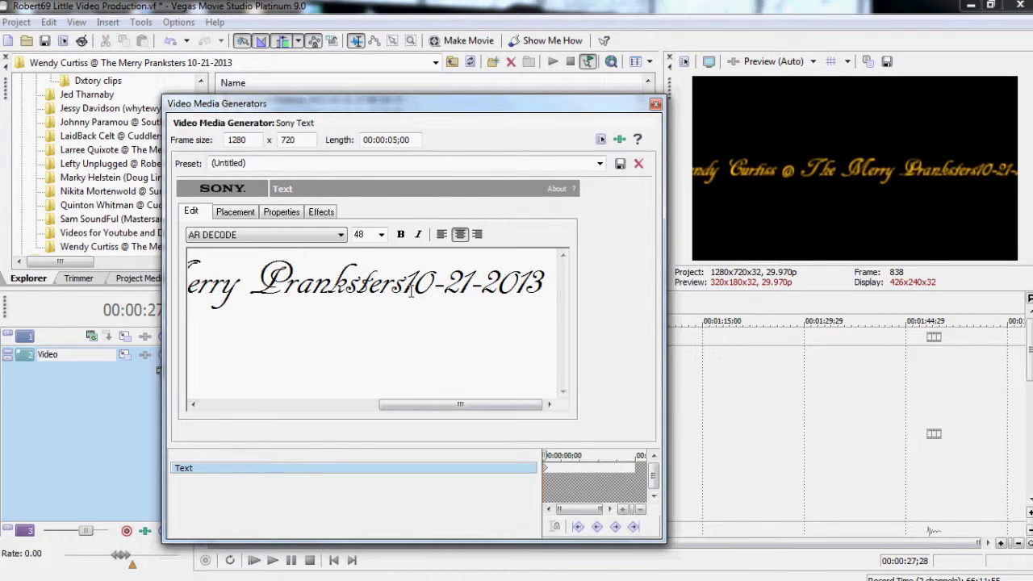
pyautogui.press('Return')
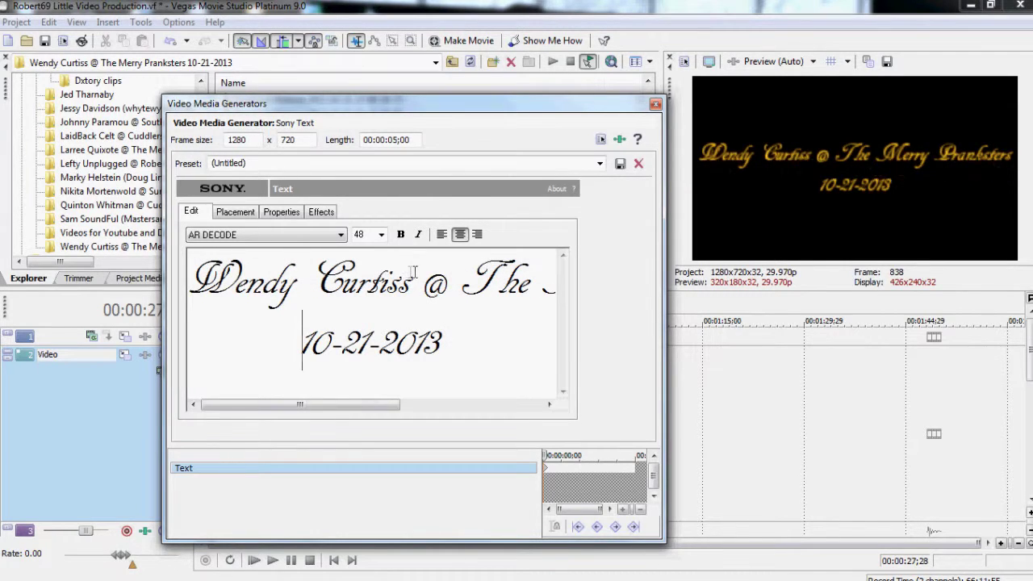
pyautogui.press('Return')
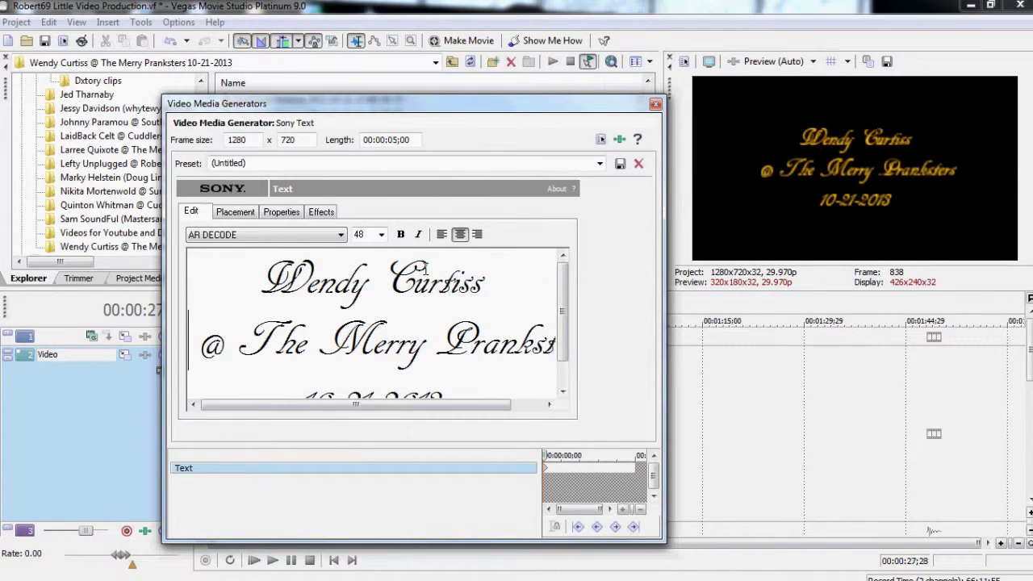
pyautogui.press('Delete')
pyautogui.press('Delete')
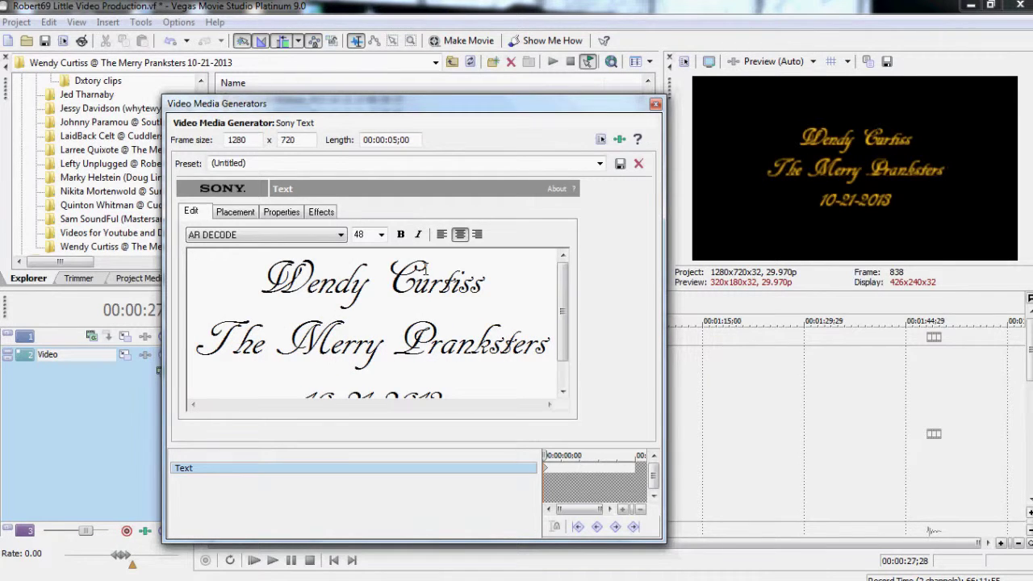
pyautogui.write('at')
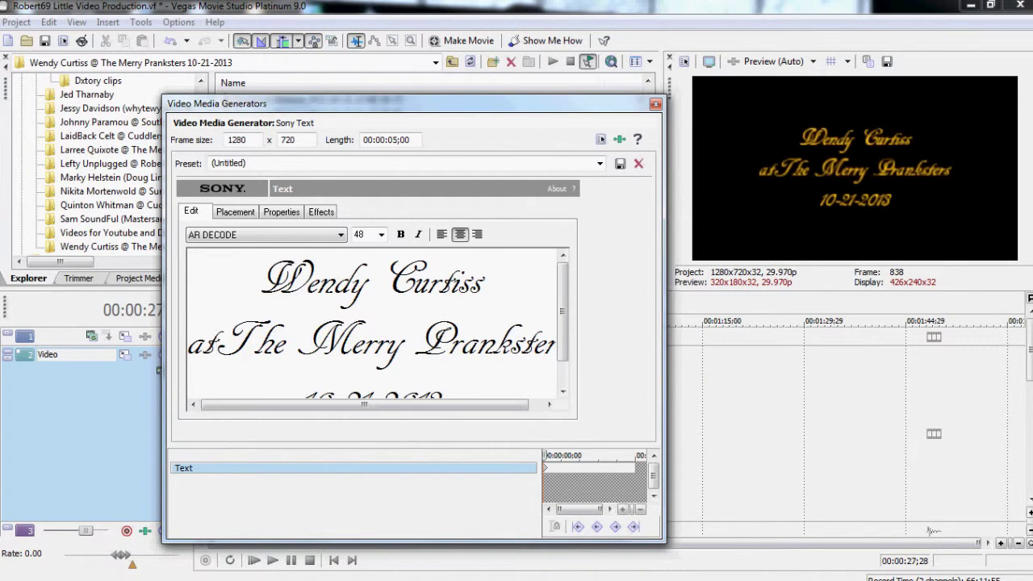
pyautogui.press('Return')
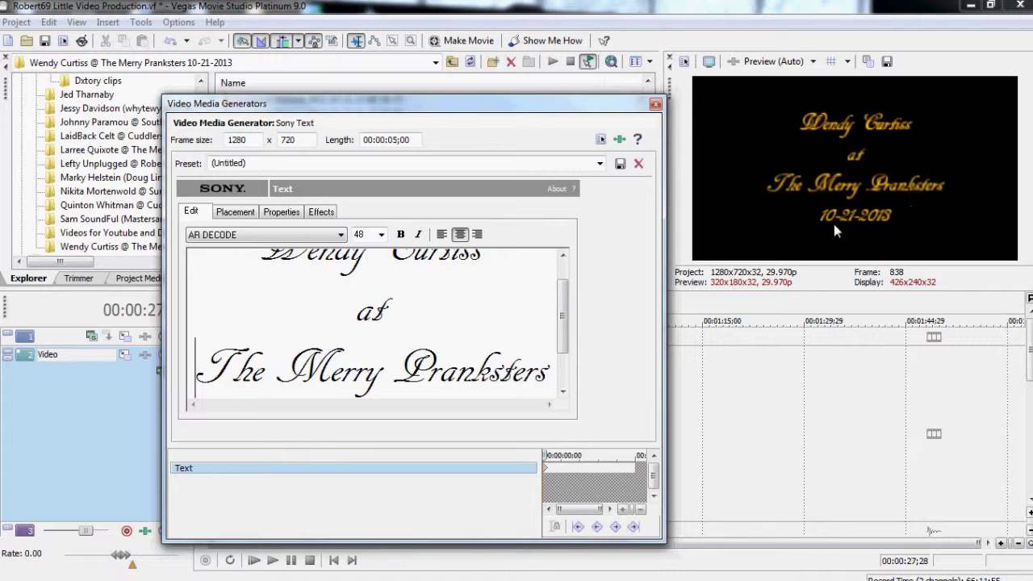
pyautogui.click(656, 106)
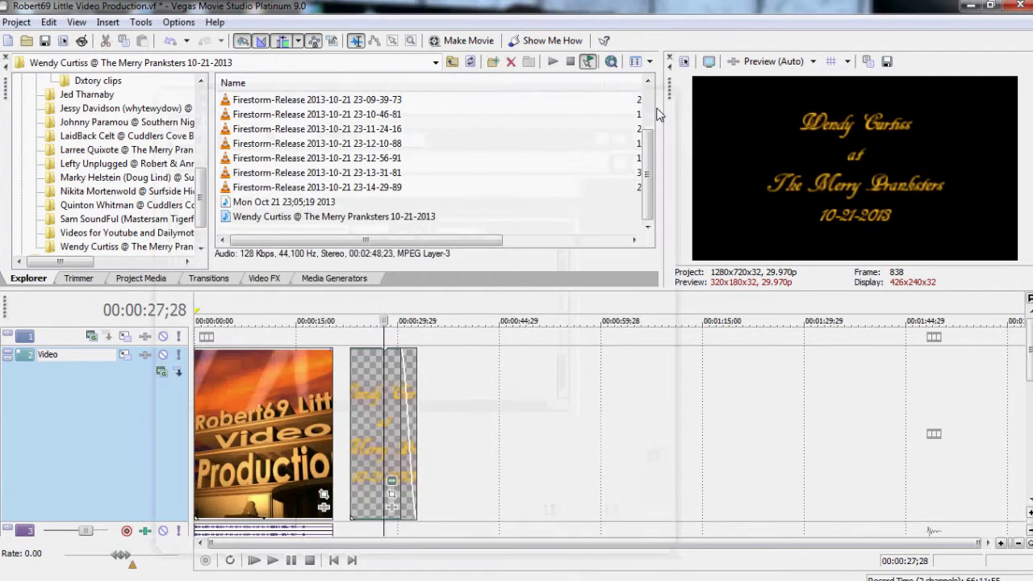
# Delete the title event from the video track.
pyautogui.moveTo(347, 349)
pyautogui.mouseDown()
pyautogui.moveTo(363, 347)
pyautogui.moveTo(322, 339)
pyautogui.moveTo(339, 345)
pyautogui.mouseUp()
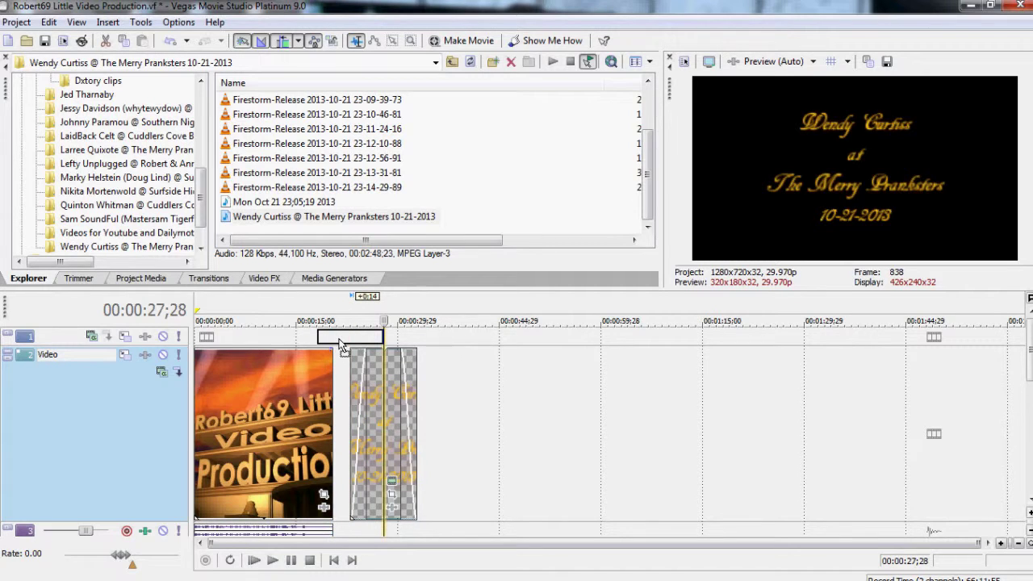
pyautogui.press('Delete')
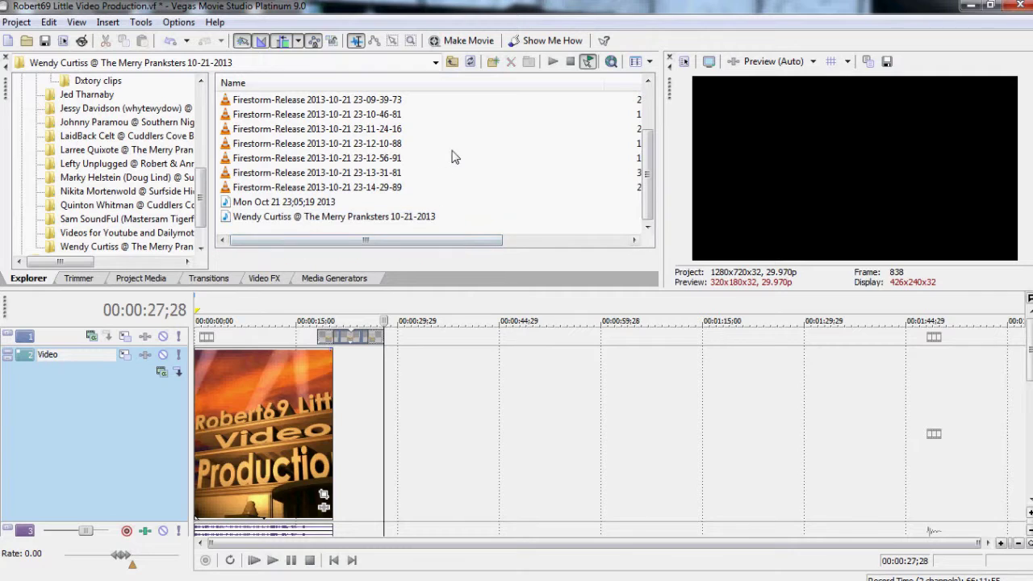
pyautogui.scroll(2, 440, 181)
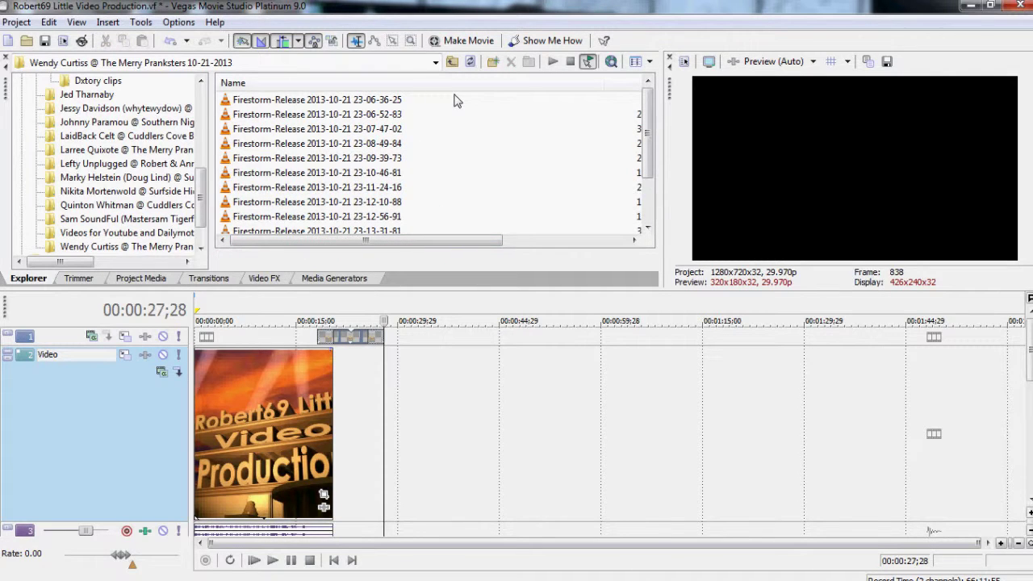
# Select the Firestorm-Release recordings in Explorer and drop them onto the video track.
pyautogui.moveTo(454, 100); pyautogui.dragTo(287, 195)
pyautogui.scroll(2, 294, 186)
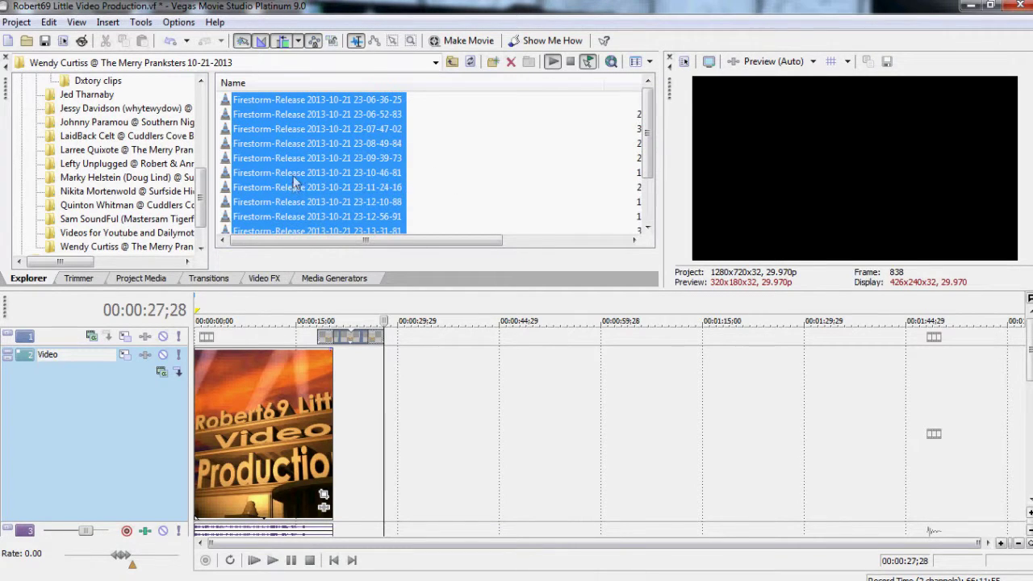
pyautogui.moveTo(244, 156); pyautogui.dragTo(407, 414)
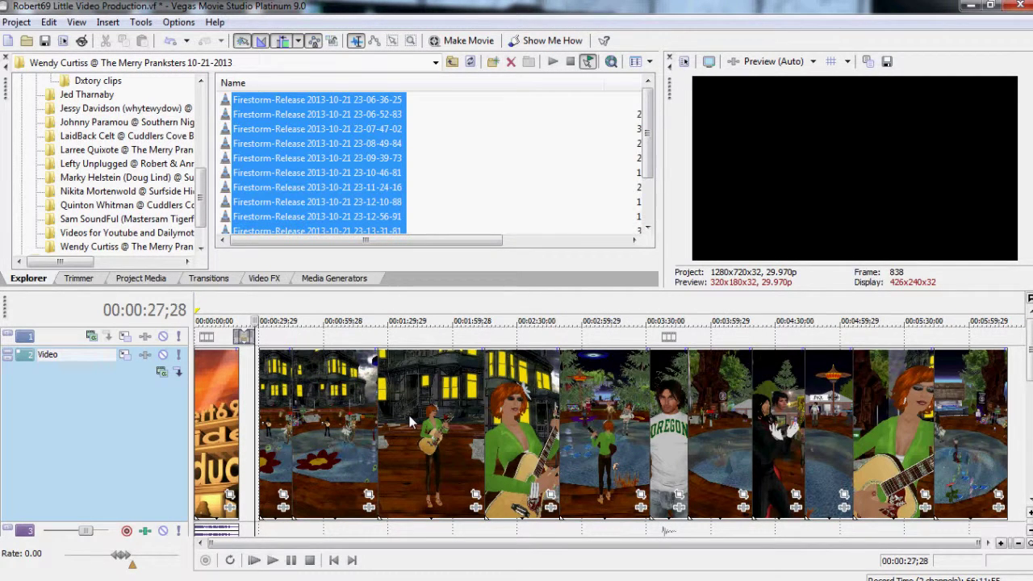
# Delete the unwanted recording clip from the track.
pyautogui.click(278, 454)
pyautogui.rightClick(278, 450)
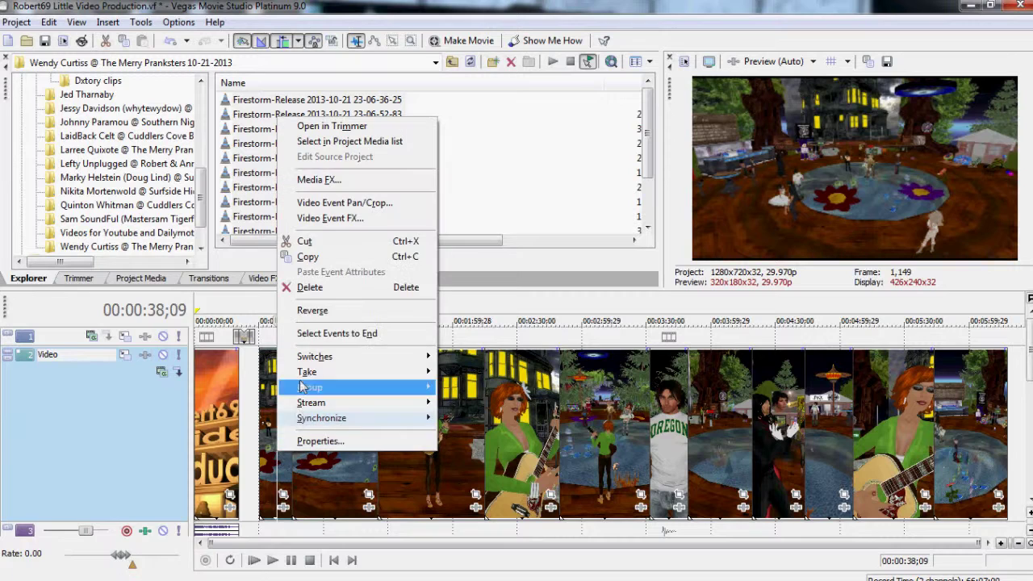
pyautogui.click(312, 288)
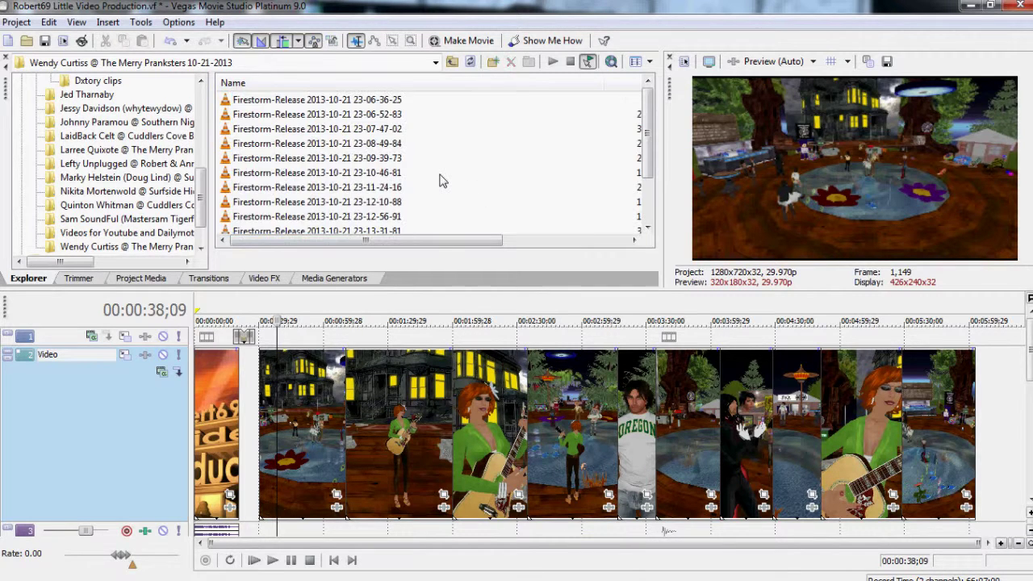
pyautogui.scroll(-2, 438, 194)
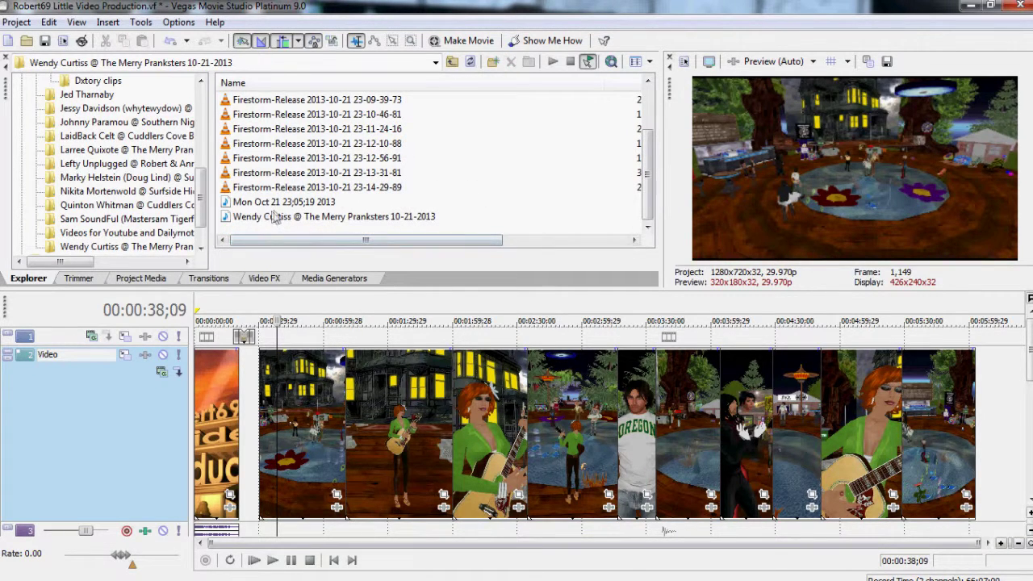
# Add the performance MP3 to audio track 3 and turn off Maintain Aspect Ratio for all recording clips.
pyautogui.moveTo(268, 223); pyautogui.dragTo(251, 530)
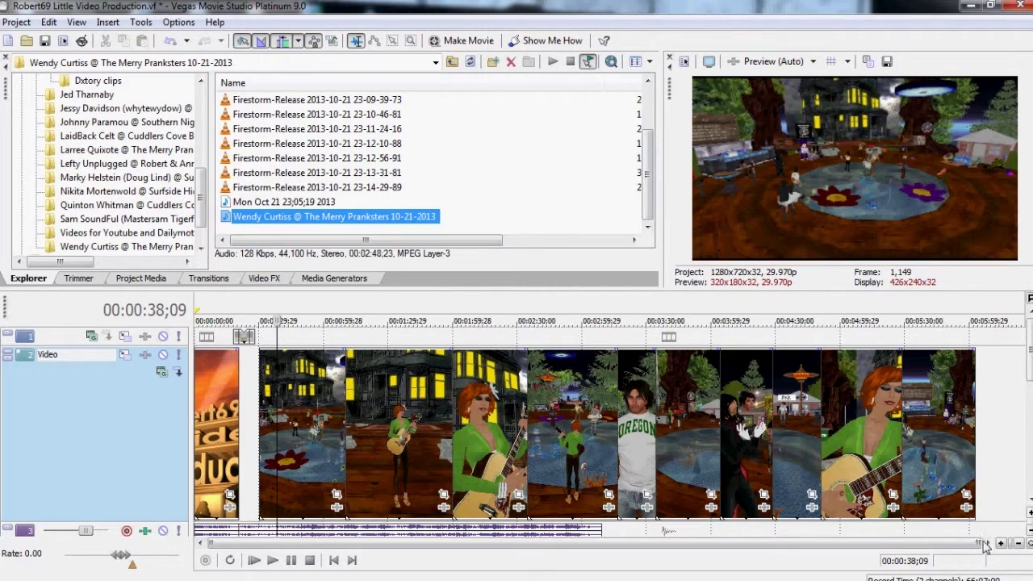
pyautogui.moveTo(979, 542); pyautogui.dragTo(432, 534)
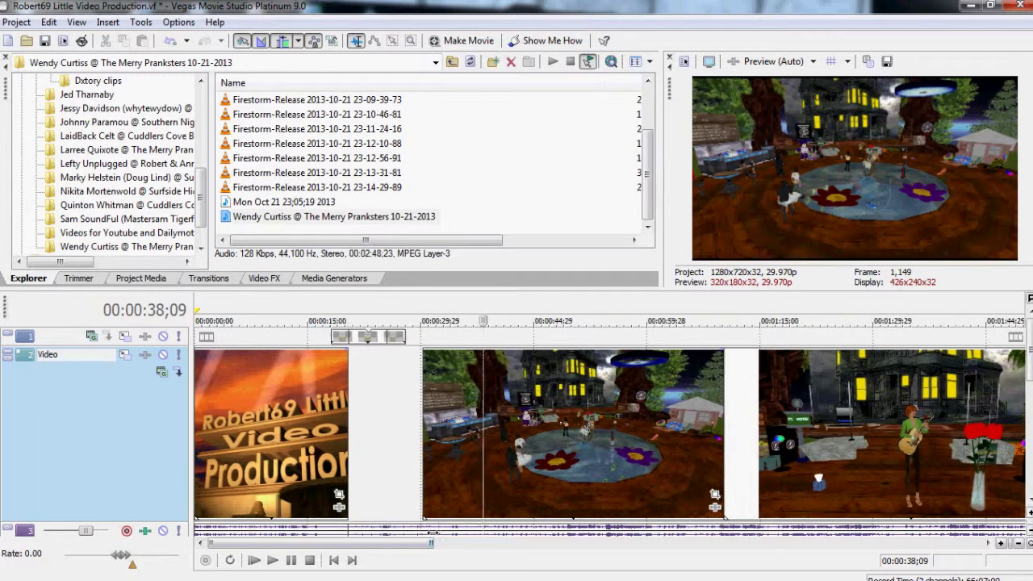
pyautogui.click(424, 447)
pyautogui.rightClick(424, 447)
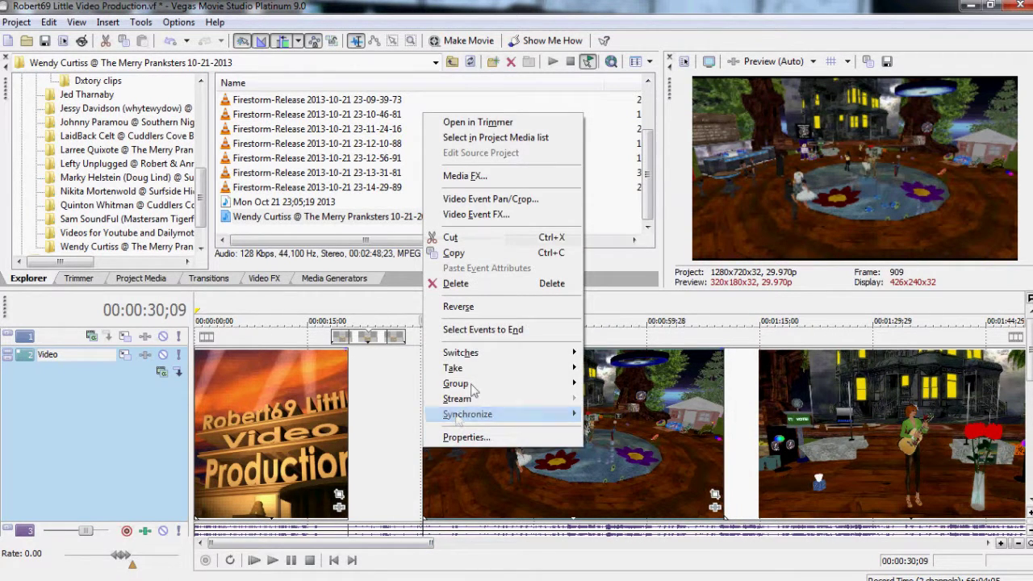
pyautogui.click(484, 330)
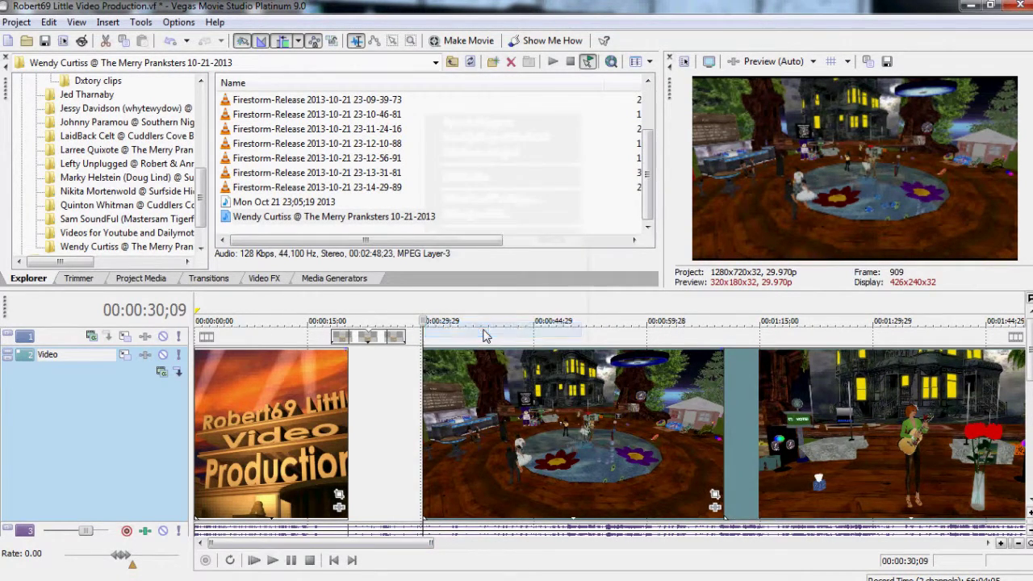
pyautogui.rightClick(422, 434)
pyautogui.moveTo(474, 342)
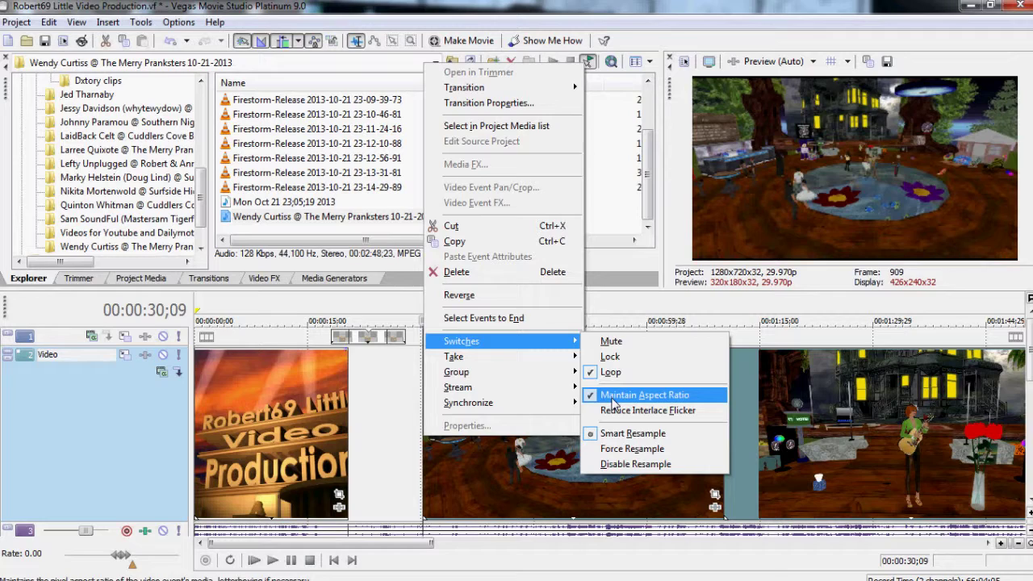
pyautogui.click(612, 397)
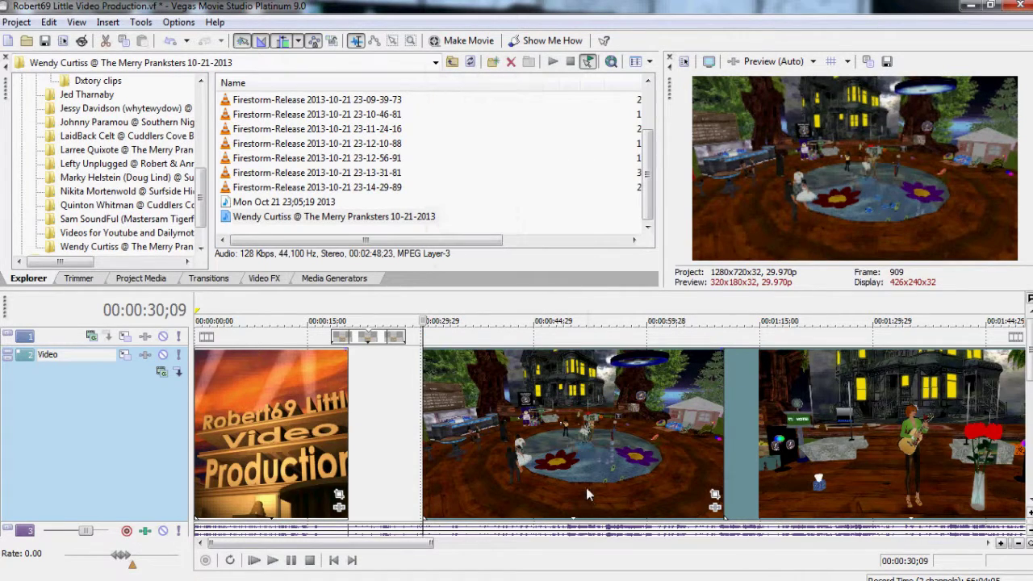
# Crossfade the first recording into the intro and push the later clips right to open a gap.
pyautogui.moveTo(574, 466); pyautogui.dragTo(463, 460)
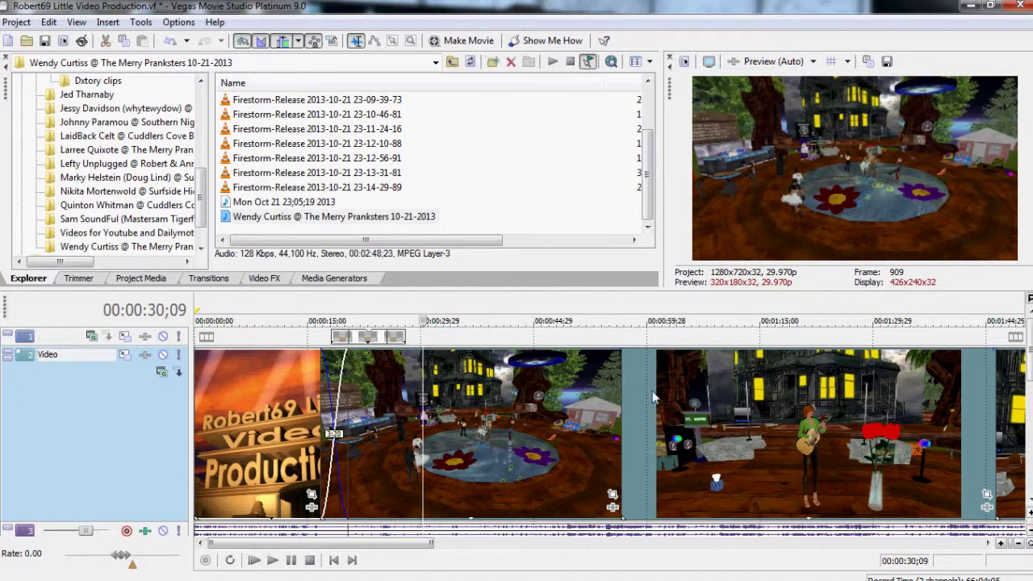
pyautogui.moveTo(364, 342); pyautogui.dragTo(371, 343)
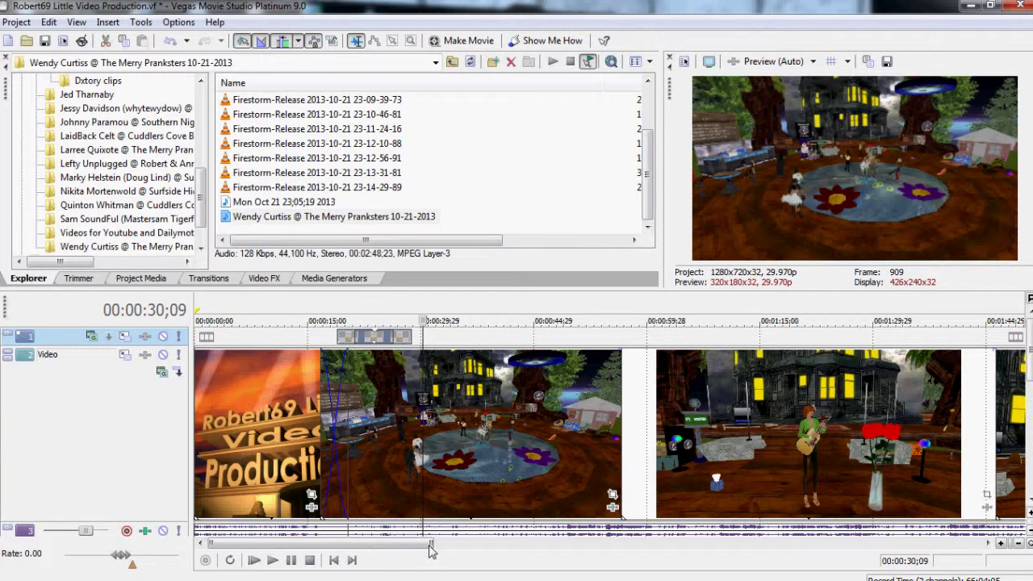
pyautogui.moveTo(430, 547); pyautogui.dragTo(501, 544)
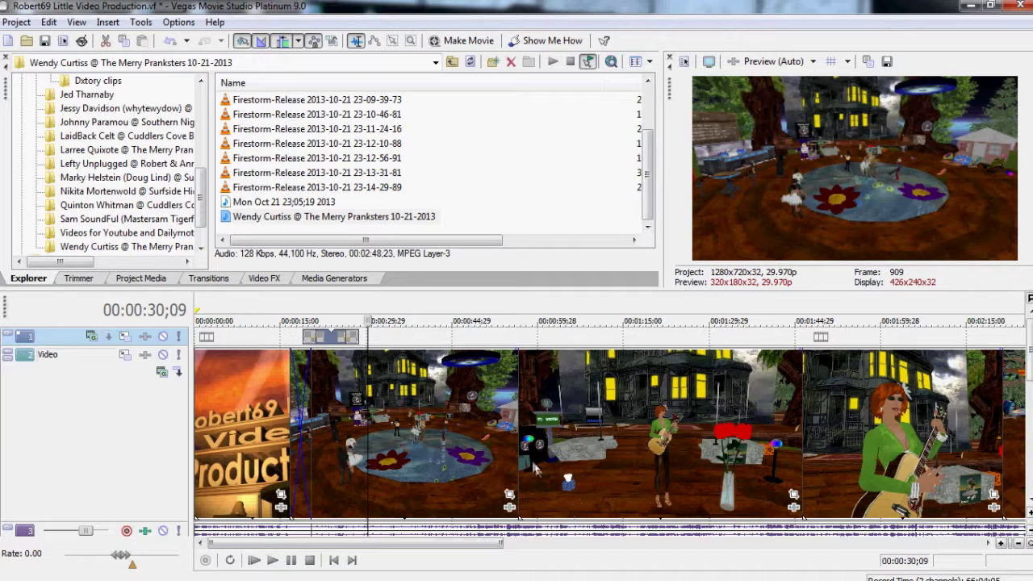
pyautogui.moveTo(533, 468); pyautogui.dragTo(605, 468)
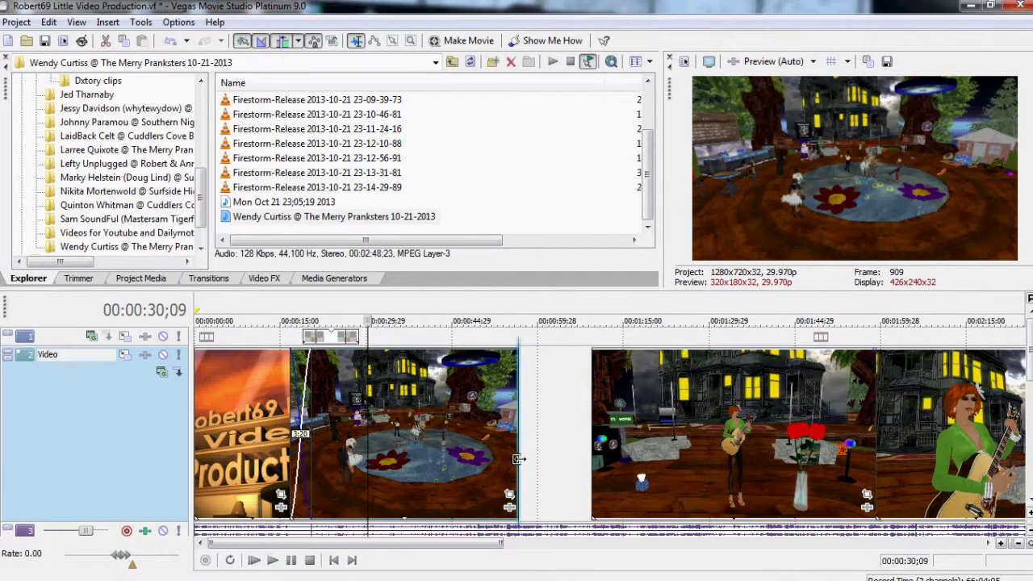
# Enable Sync Cursor and shrink the Pan/Crop frame to zoom into the 23-06-52-83 clip.
pyautogui.click(518, 459)
pyautogui.rightClick(518, 457)
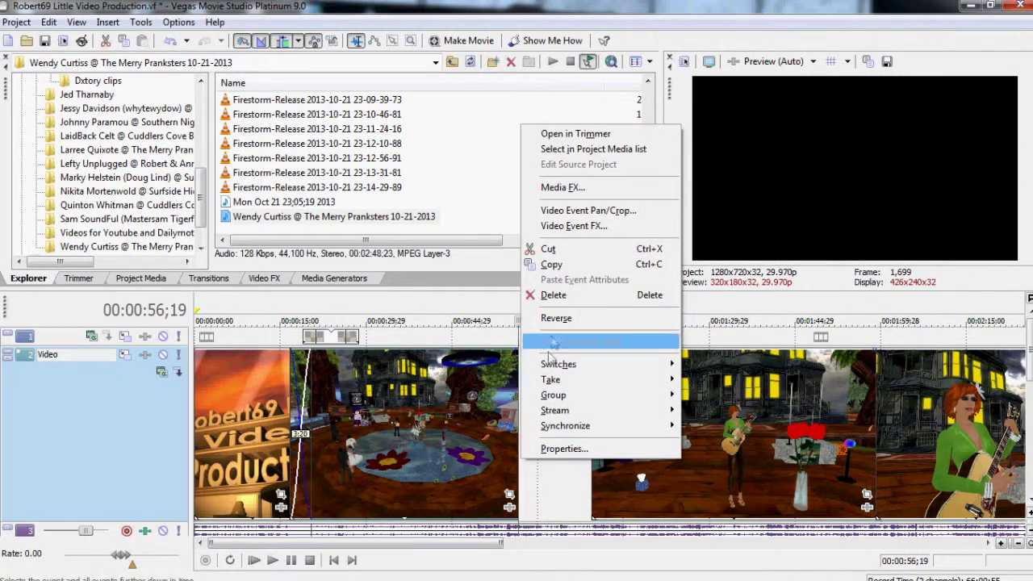
pyautogui.click(567, 211)
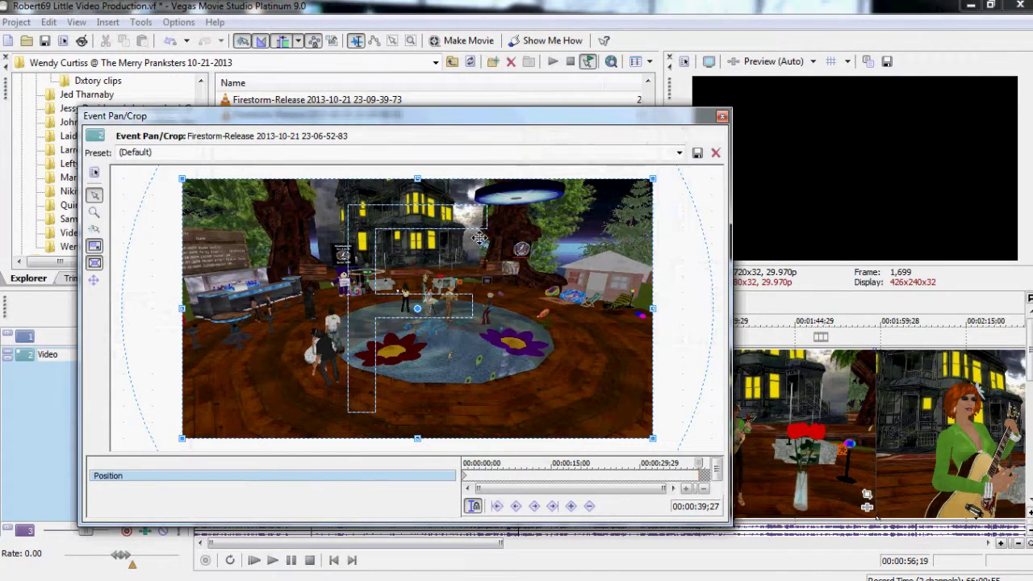
pyautogui.click(473, 506)
pyautogui.moveTo(417, 437); pyautogui.dragTo(417, 414)
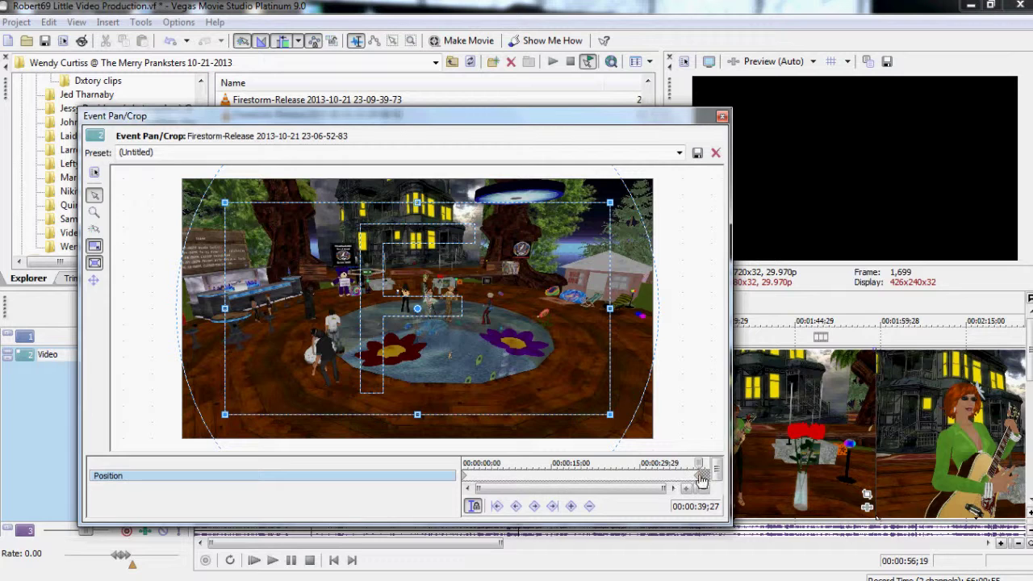
pyautogui.click(722, 118)
# Crossfade the clip into its predecessor and tighten the first guitarist clip's Pan/Crop frame.
pyautogui.moveTo(563, 460); pyautogui.dragTo(548, 460)
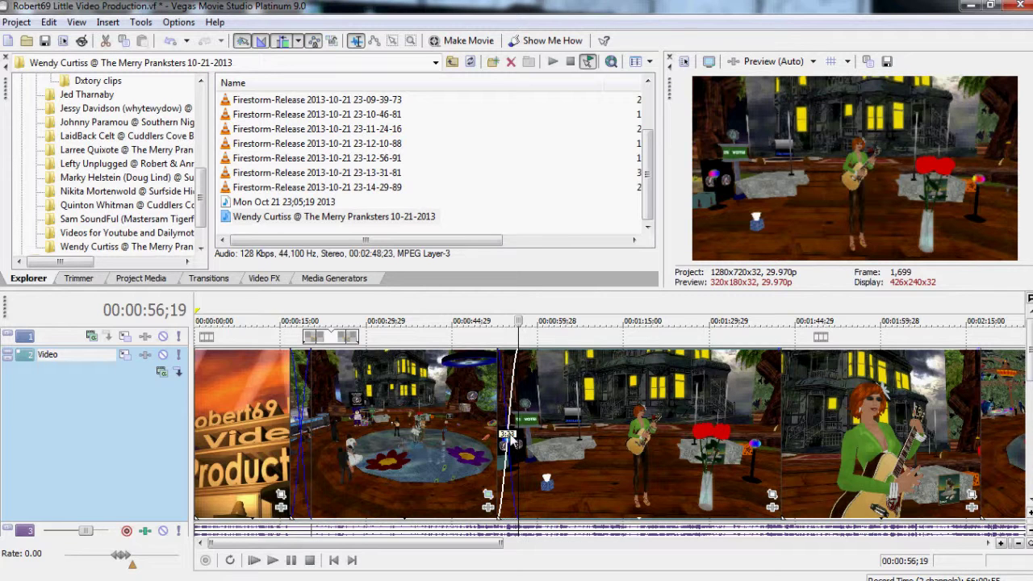
pyautogui.moveTo(800, 462); pyautogui.dragTo(854, 464)
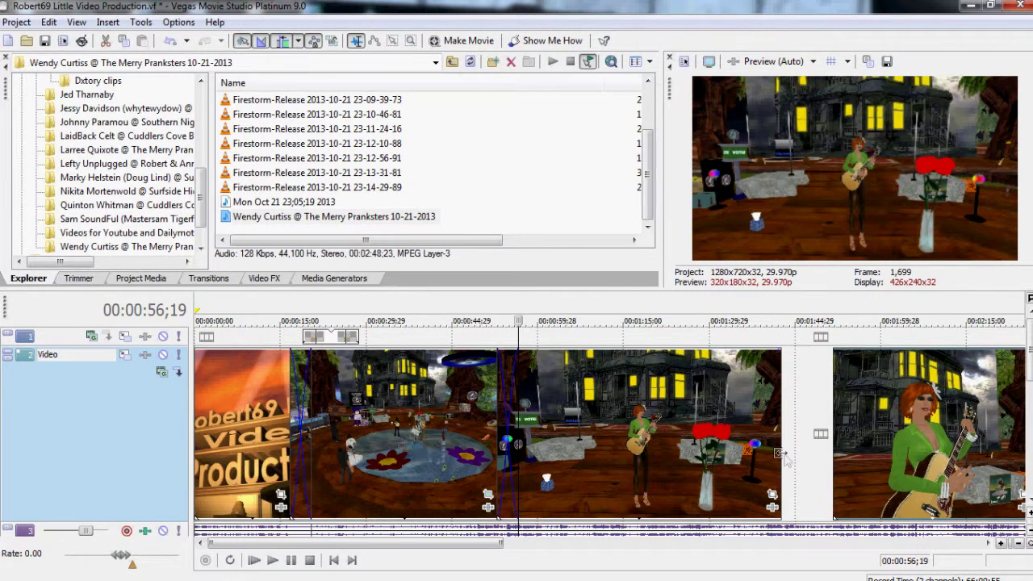
pyautogui.rightClick(781, 452)
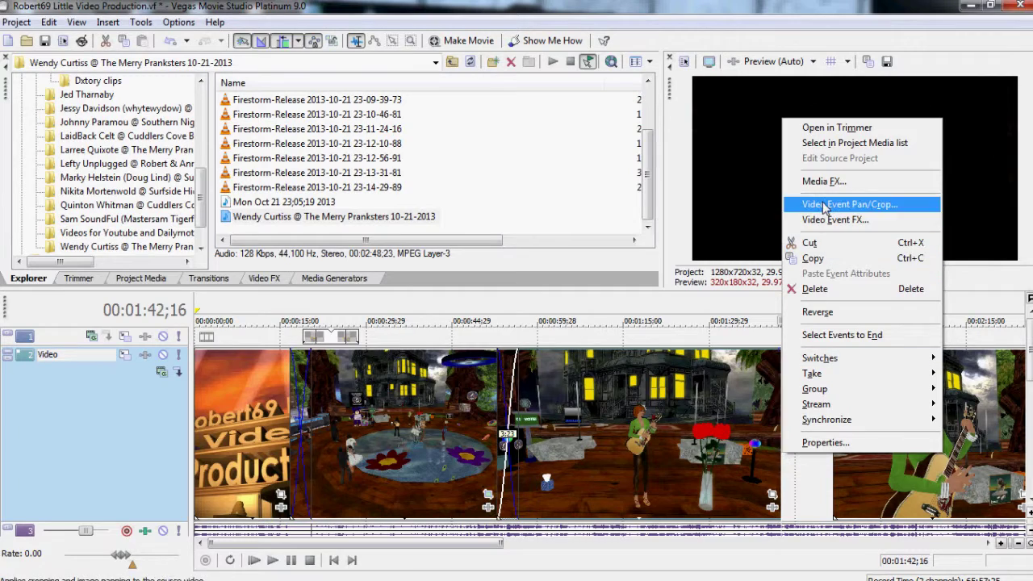
pyautogui.click(824, 205)
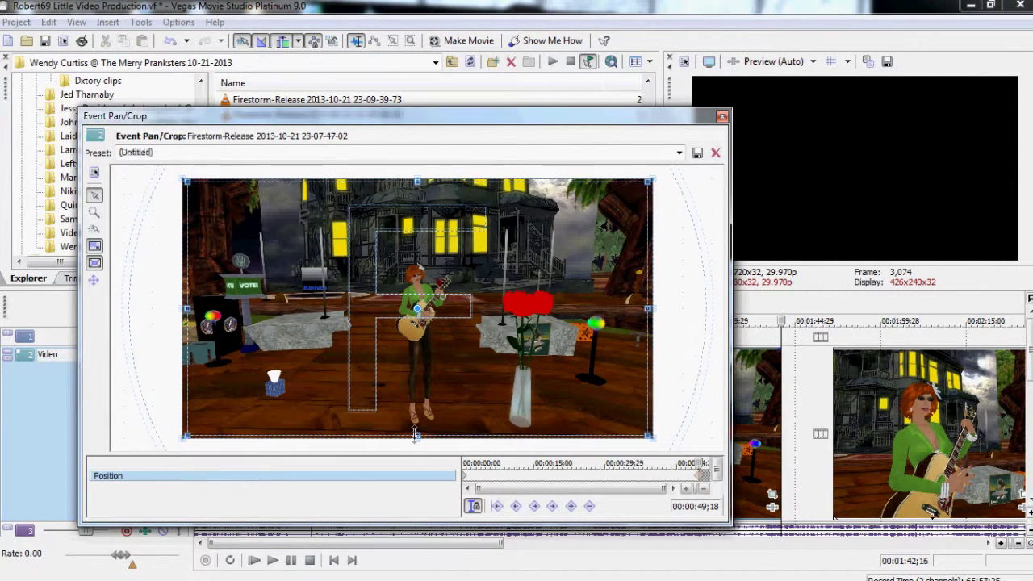
pyautogui.moveTo(416, 435); pyautogui.dragTo(417, 414)
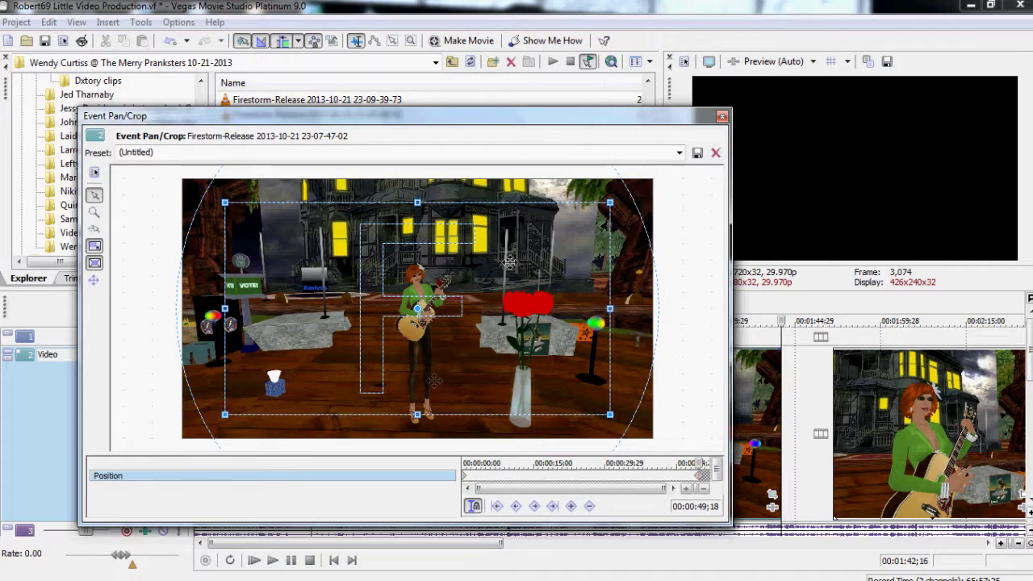
pyautogui.click(722, 116)
# Overlap the close-up guitarist clip onto the previous clip and tighten its Pan/Crop frame.
pyautogui.moveTo(450, 546); pyautogui.dragTo(567, 548)
pyautogui.moveTo(503, 474); pyautogui.dragTo(511, 472)
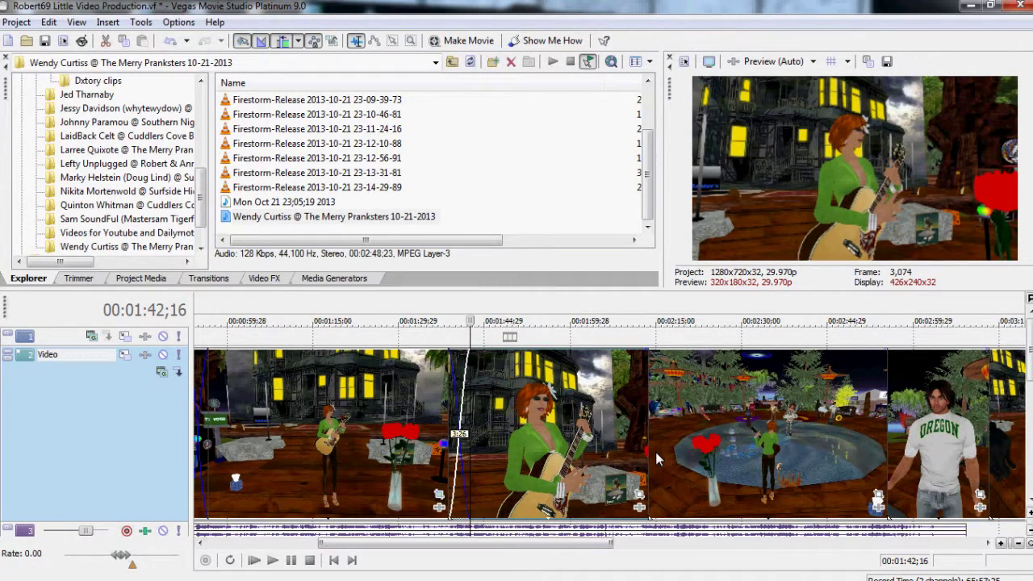
pyautogui.rightClick(645, 456)
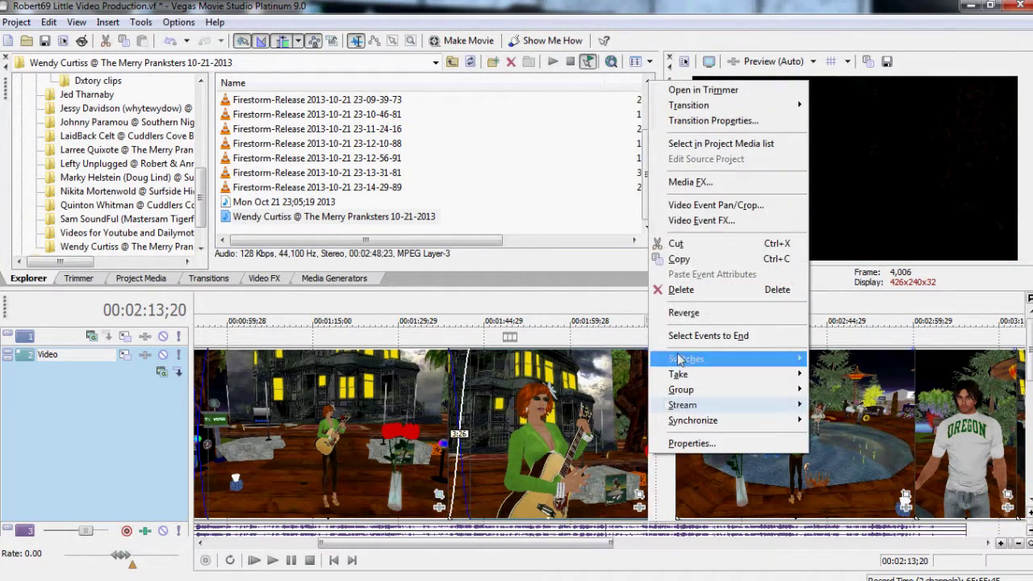
pyautogui.click(698, 207)
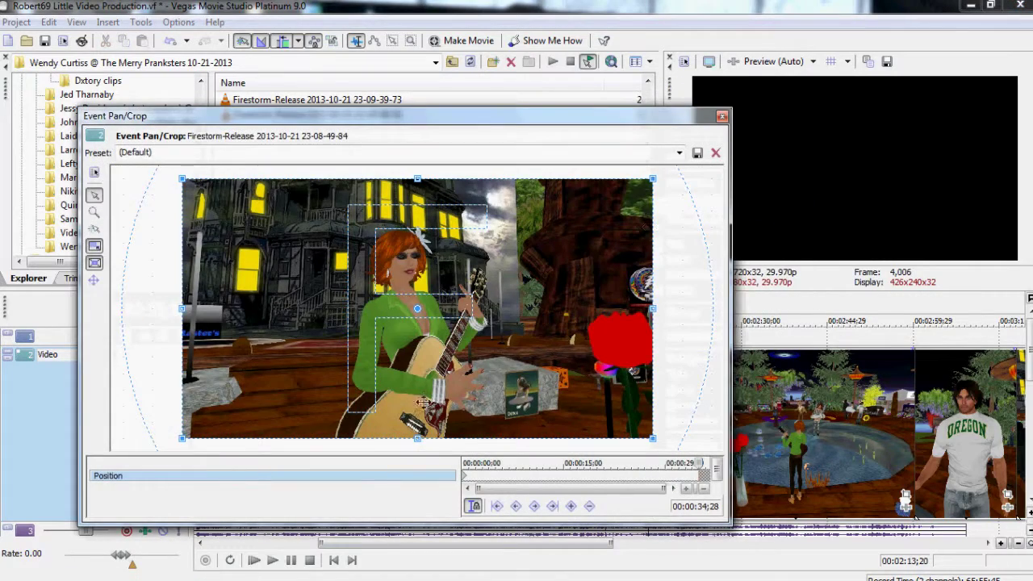
pyautogui.moveTo(417, 440); pyautogui.dragTo(413, 420)
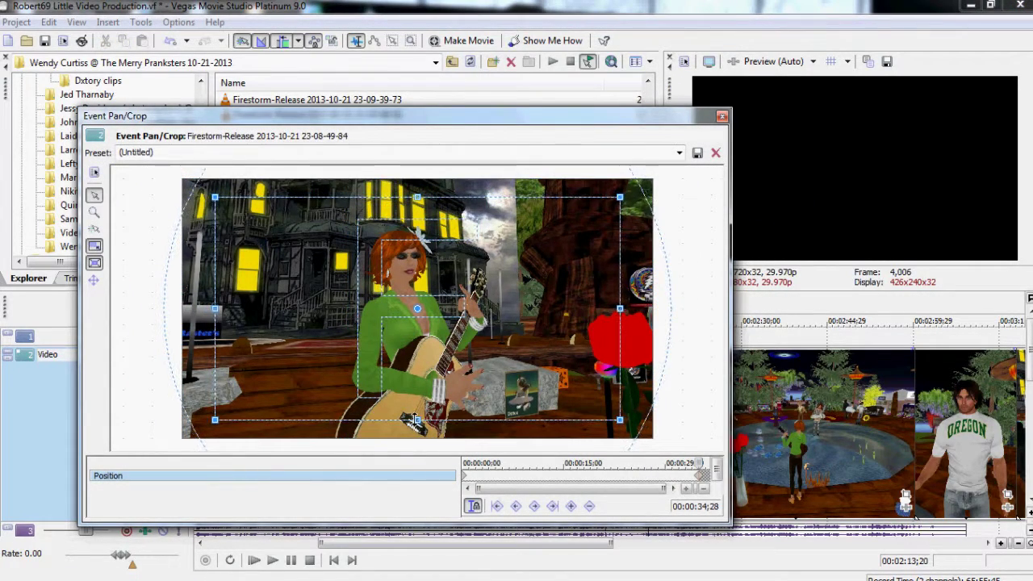
pyautogui.click(722, 117)
# Crossfade the pool clip from the guitarist clip and zoom its Pan/Crop, keyframe moved to the clip's end.
pyautogui.moveTo(778, 468); pyautogui.dragTo(731, 463)
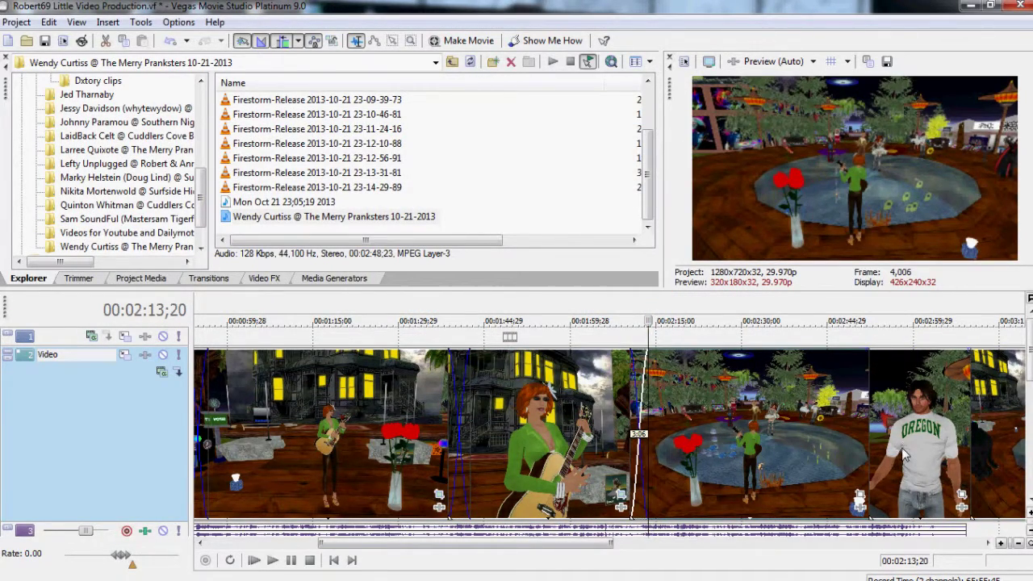
pyautogui.moveTo(904, 455); pyautogui.dragTo(950, 456)
pyautogui.click(868, 450)
pyautogui.rightClick(868, 449)
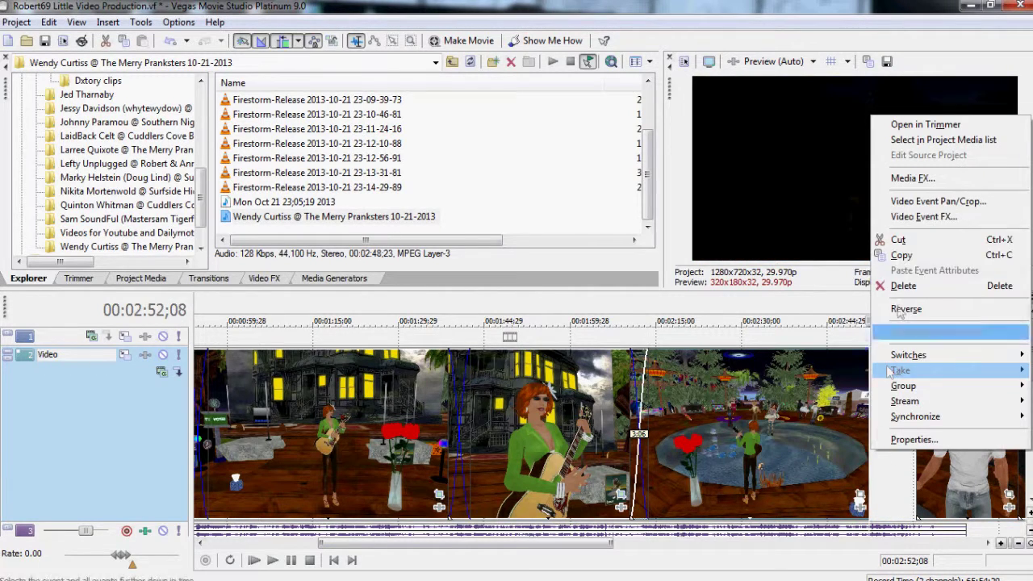
pyautogui.click(906, 205)
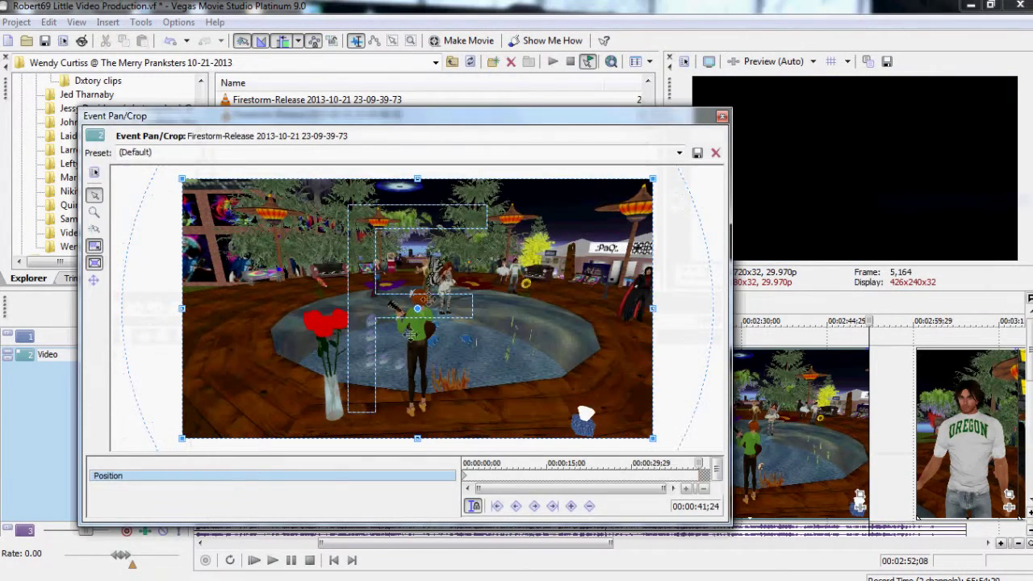
pyautogui.moveTo(416, 437); pyautogui.dragTo(431, 413)
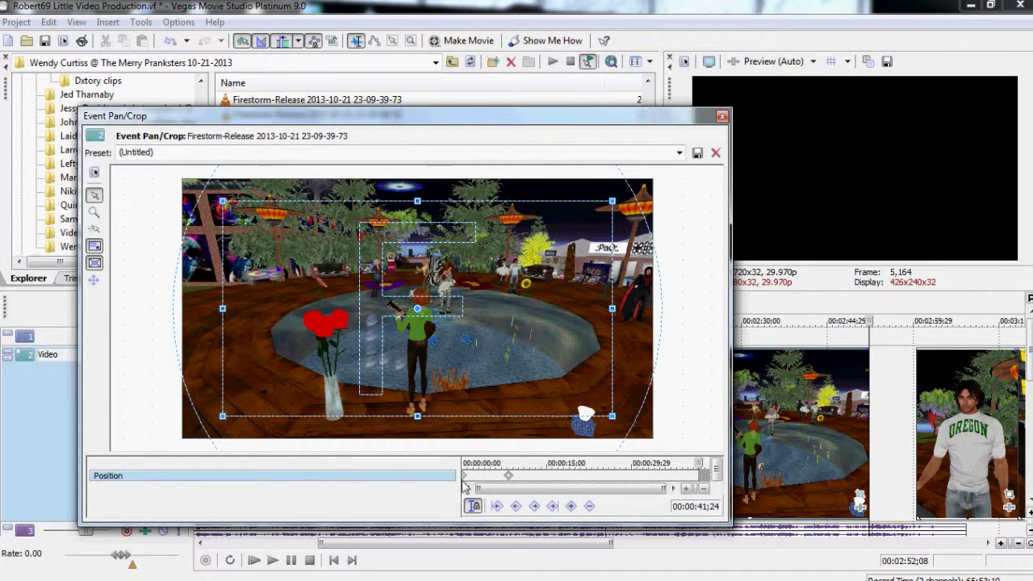
pyautogui.moveTo(479, 479); pyautogui.dragTo(714, 490)
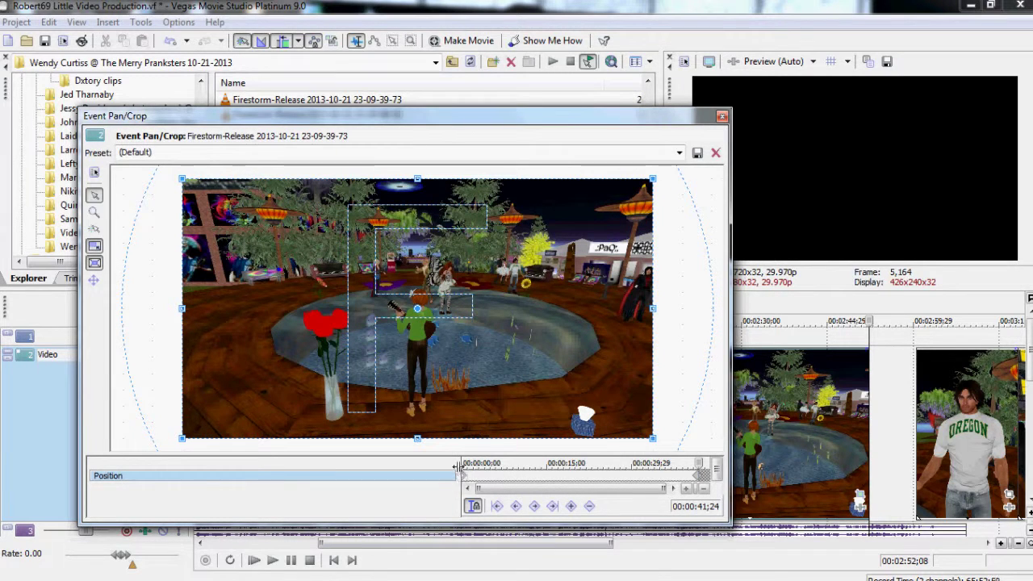
pyautogui.click(722, 117)
# Slide the Oregon clip earlier to crossfade and zoom its Pan/Crop on the Oregon-shirt avatar.
pyautogui.moveTo(538, 549); pyautogui.dragTo(627, 547)
pyautogui.moveTo(650, 462); pyautogui.dragTo(641, 455)
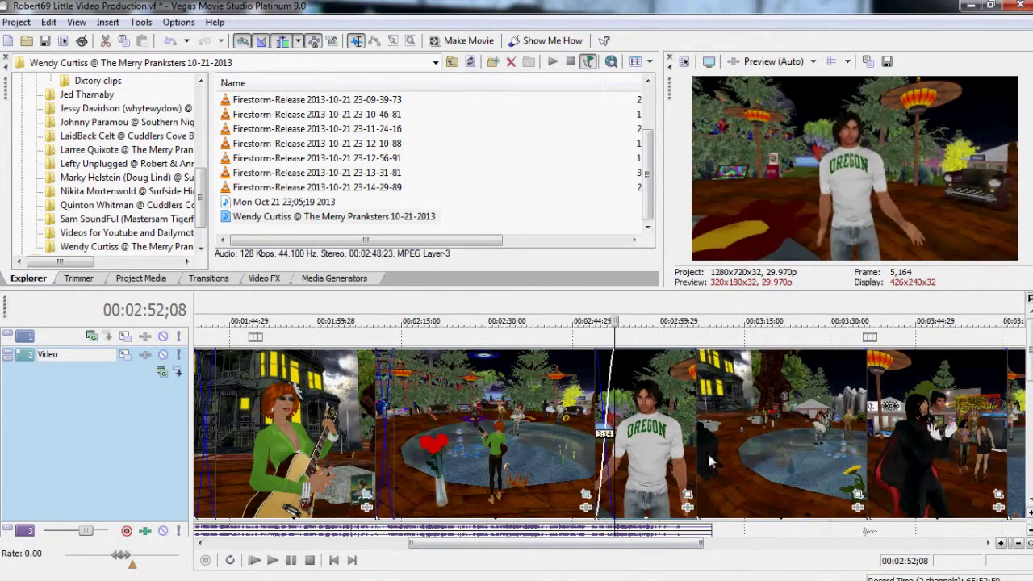
pyautogui.moveTo(708, 459); pyautogui.dragTo(752, 448)
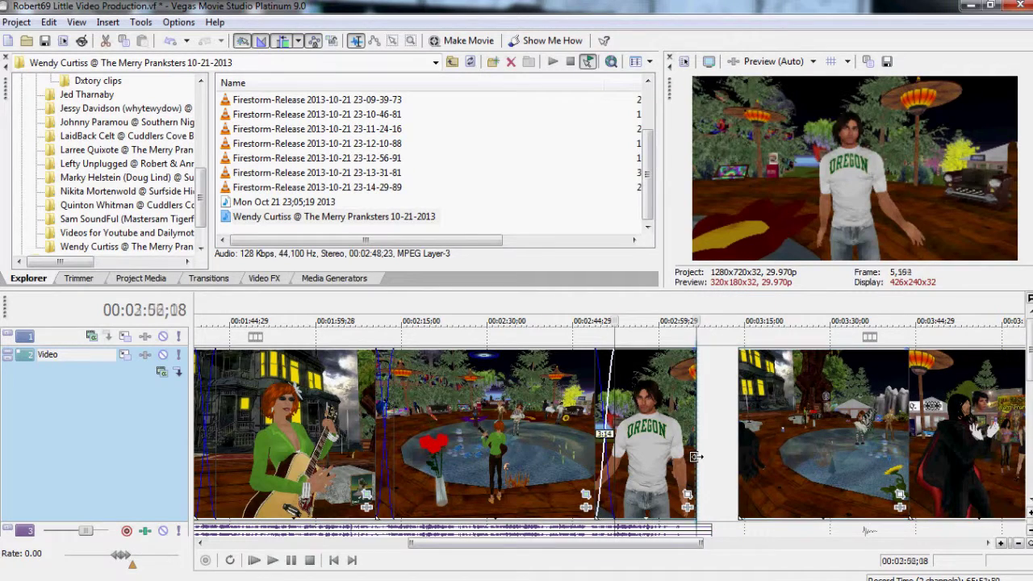
pyautogui.rightClick(695, 457)
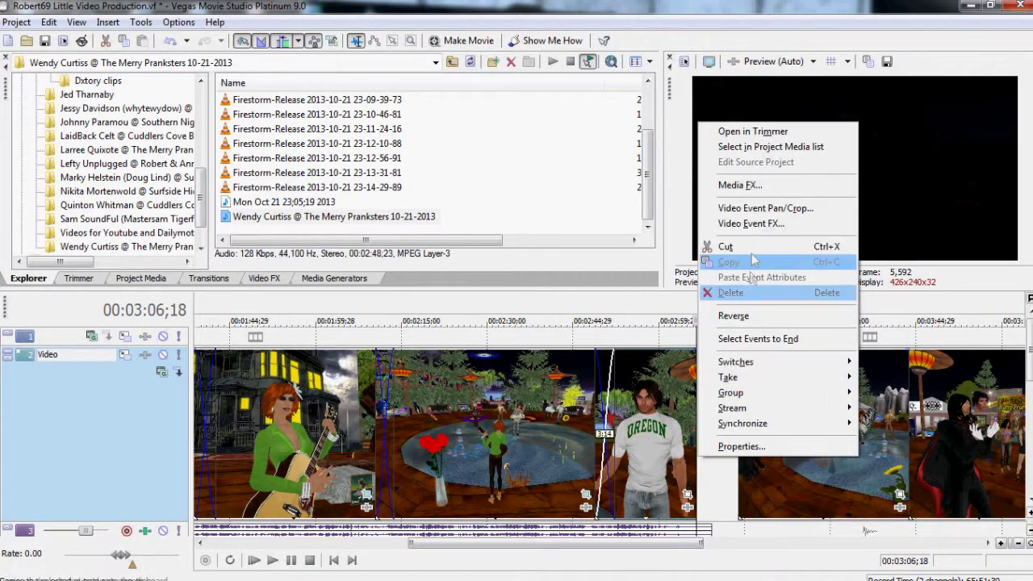
pyautogui.click(754, 210)
pyautogui.moveTo(417, 440); pyautogui.dragTo(417, 419)
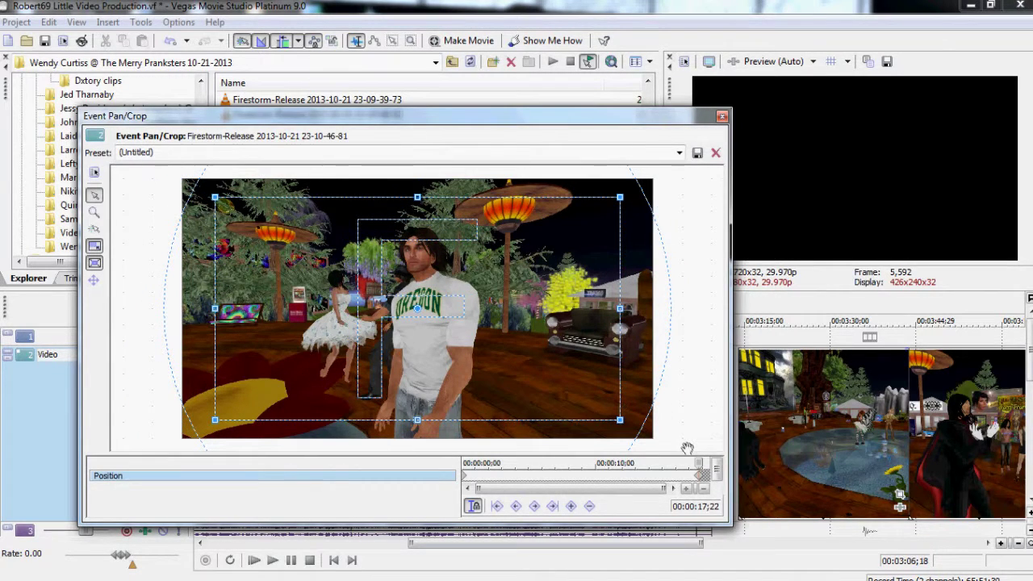
pyautogui.click(722, 118)
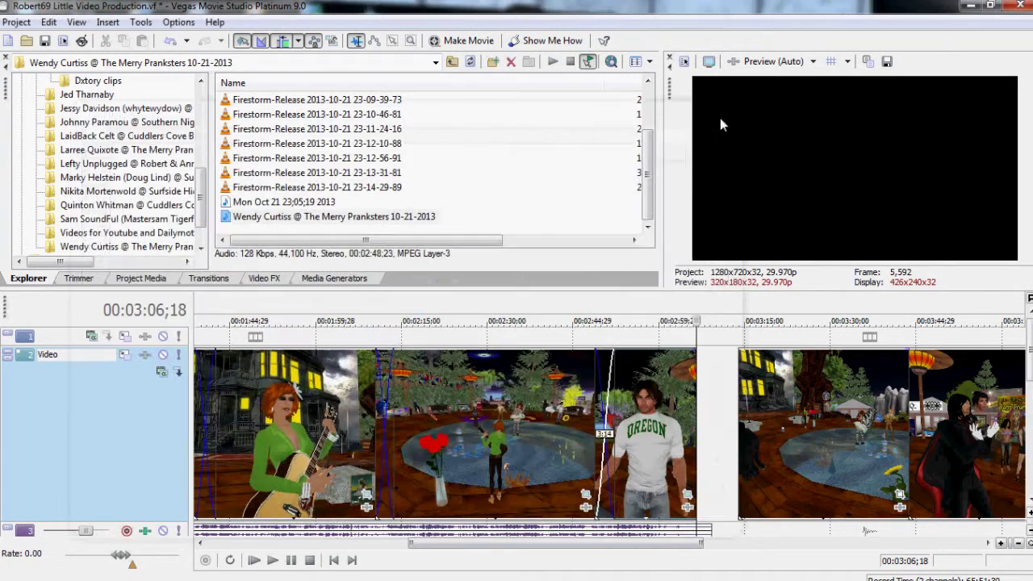
# Crossfade the house-and-pool clip after the Oregon clip and tighten its Pan/Crop frame.
pyautogui.moveTo(797, 468); pyautogui.dragTo(735, 457)
pyautogui.moveTo(658, 543); pyautogui.dragTo(705, 547)
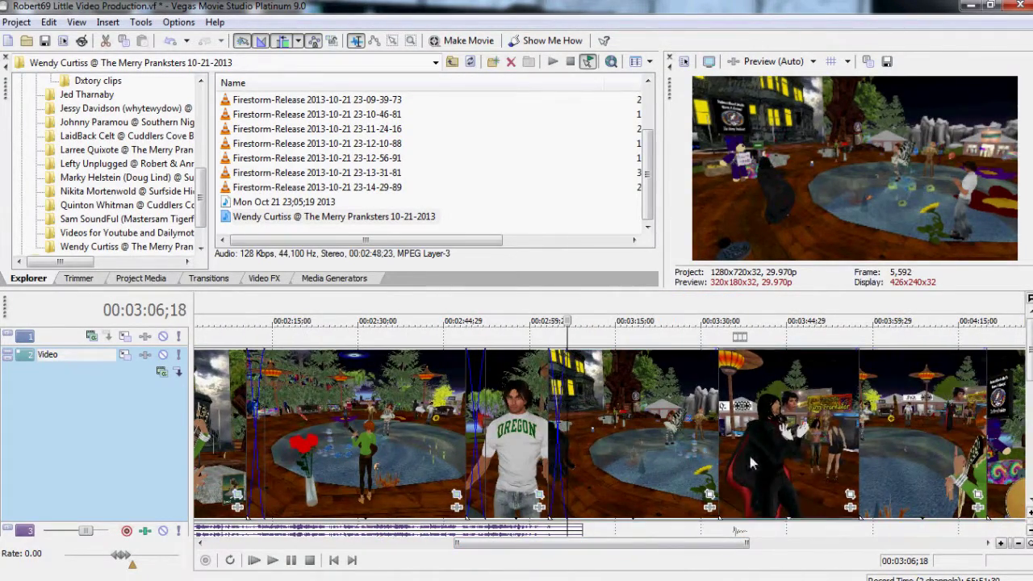
pyautogui.hotkey('ctrl', 'z')
pyautogui.click(718, 453)
pyautogui.rightClick(718, 451)
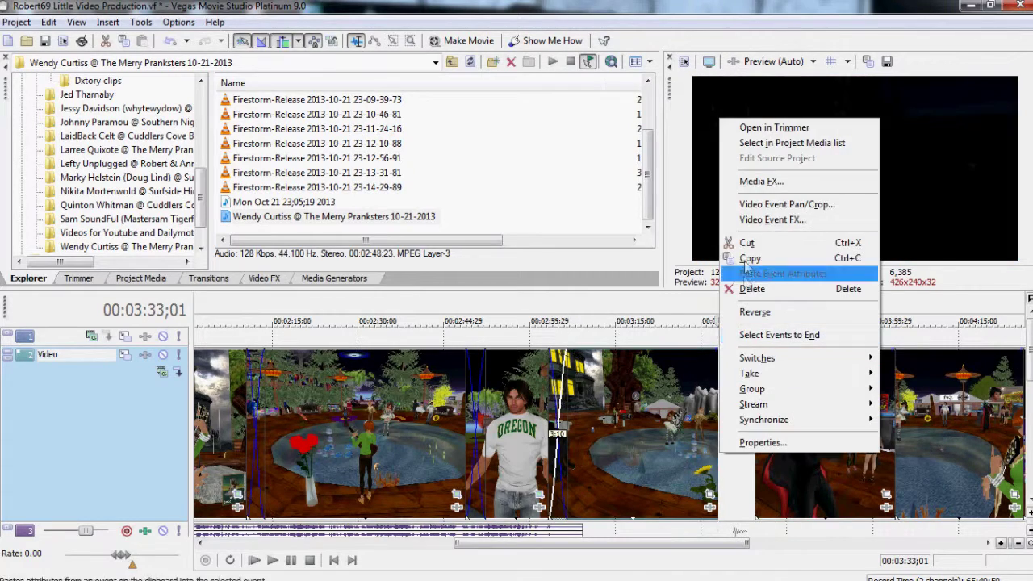
pyautogui.click(750, 205)
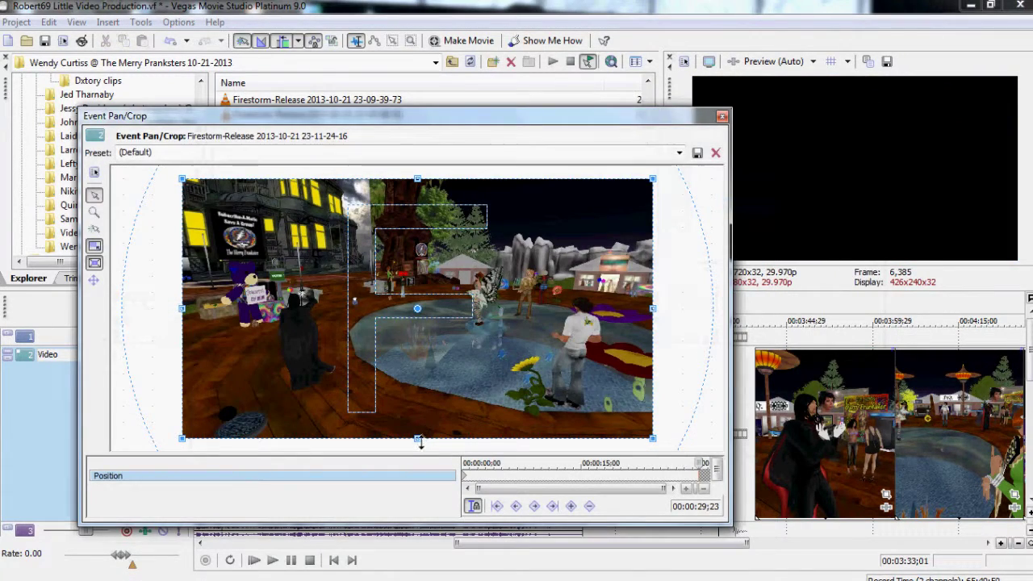
pyautogui.moveTo(417, 438); pyautogui.dragTo(419, 417)
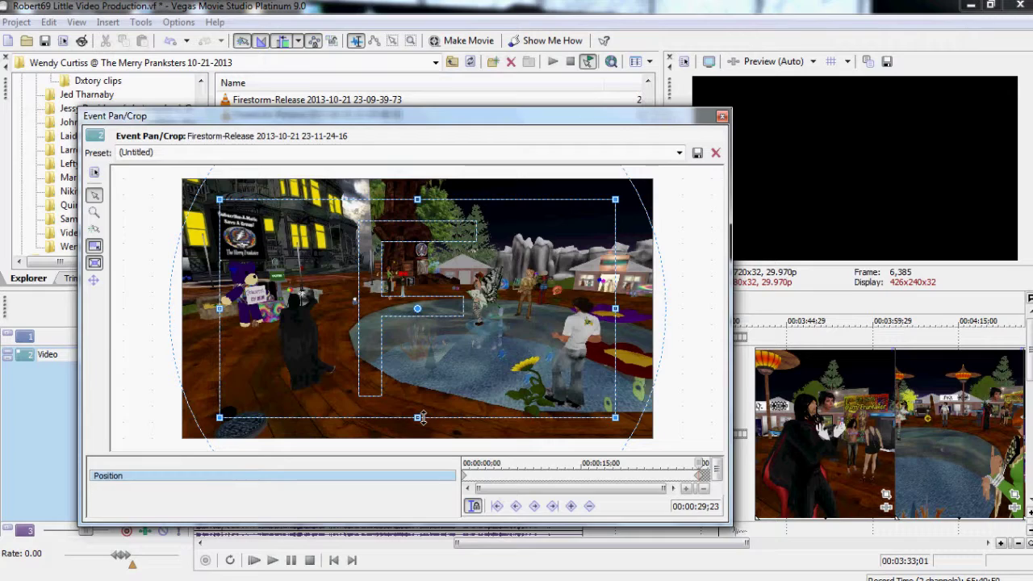
pyautogui.click(721, 119)
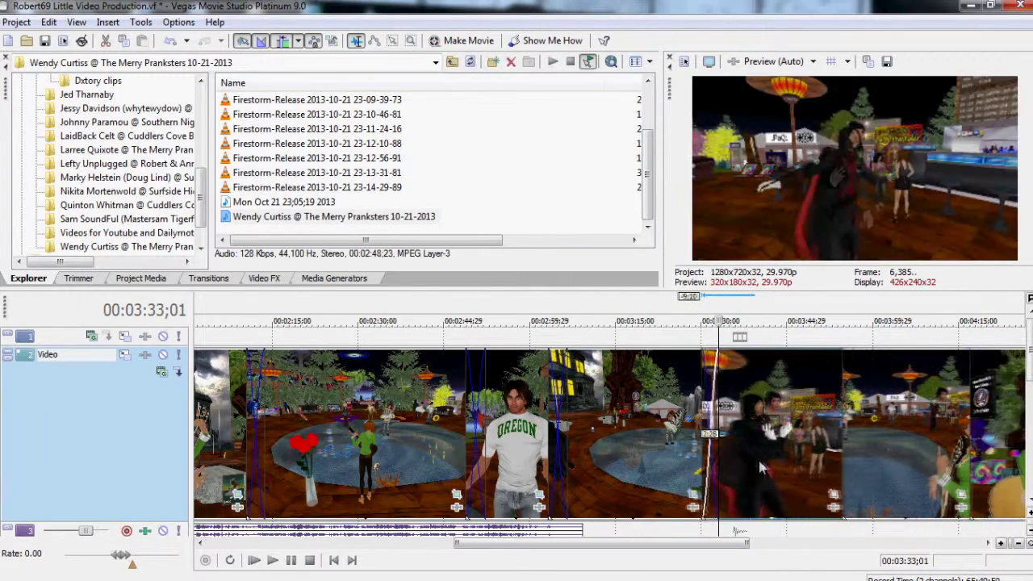
# Tighten the cloaked-figure clip's Pan/Crop frame and crossfade the next guitarist clip into it.
pyautogui.moveTo(670, 546); pyautogui.dragTo(733, 546)
pyautogui.moveTo(680, 463); pyautogui.dragTo(732, 461)
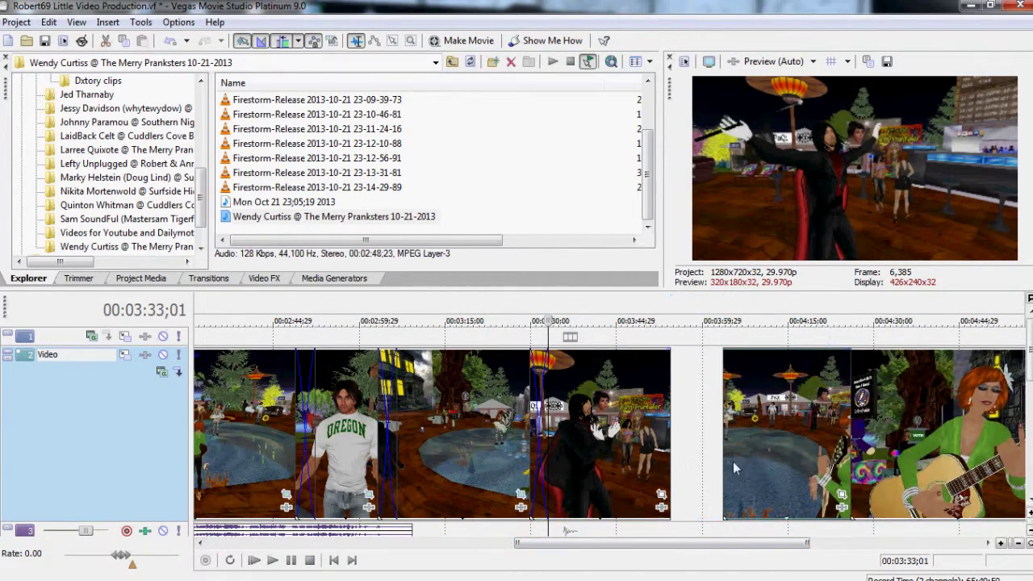
pyautogui.click(667, 454)
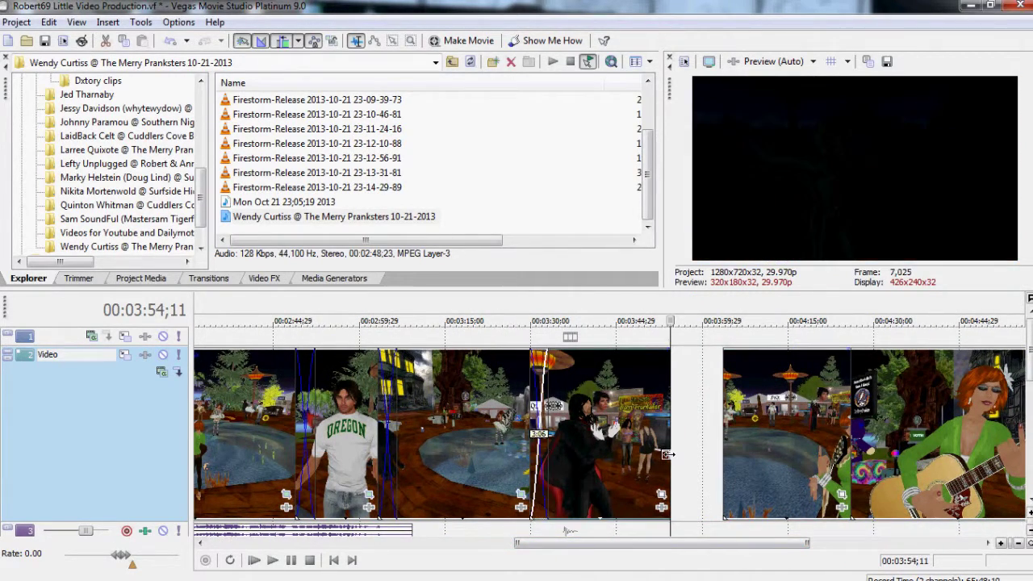
pyautogui.rightClick(668, 455)
pyautogui.click(705, 207)
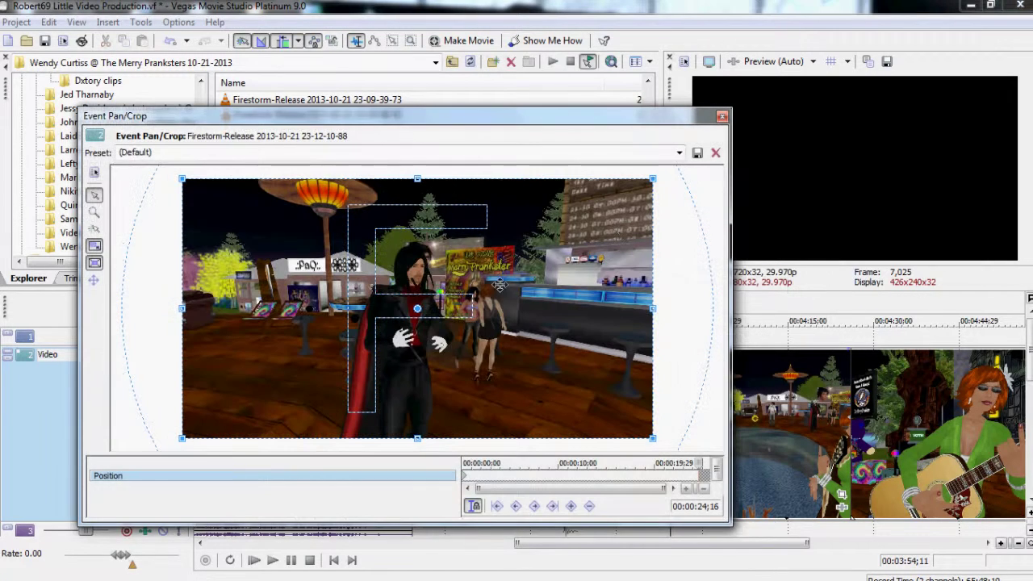
pyautogui.moveTo(417, 437); pyautogui.dragTo(417, 416)
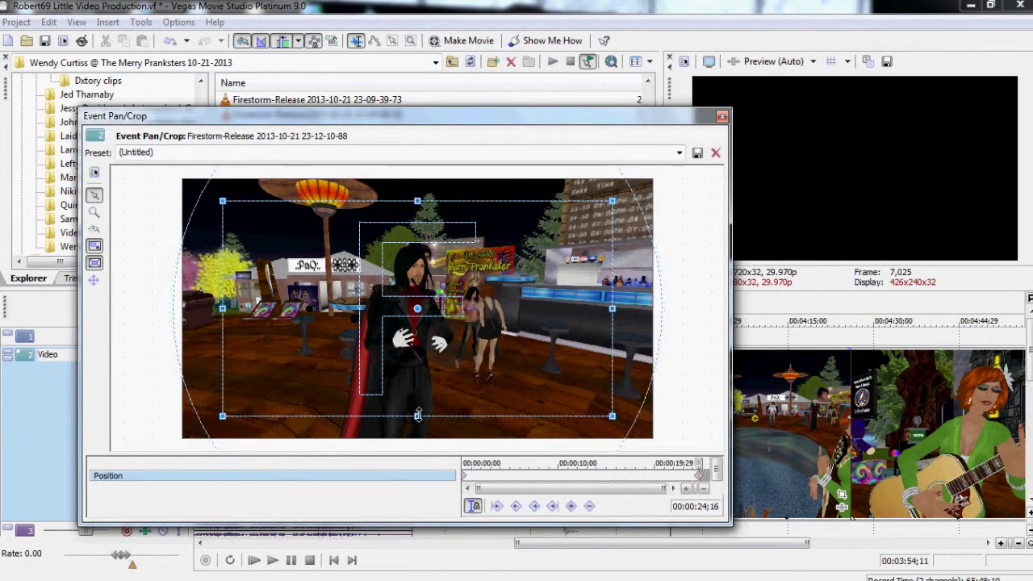
pyautogui.click(722, 117)
pyautogui.moveTo(787, 466); pyautogui.dragTo(875, 456)
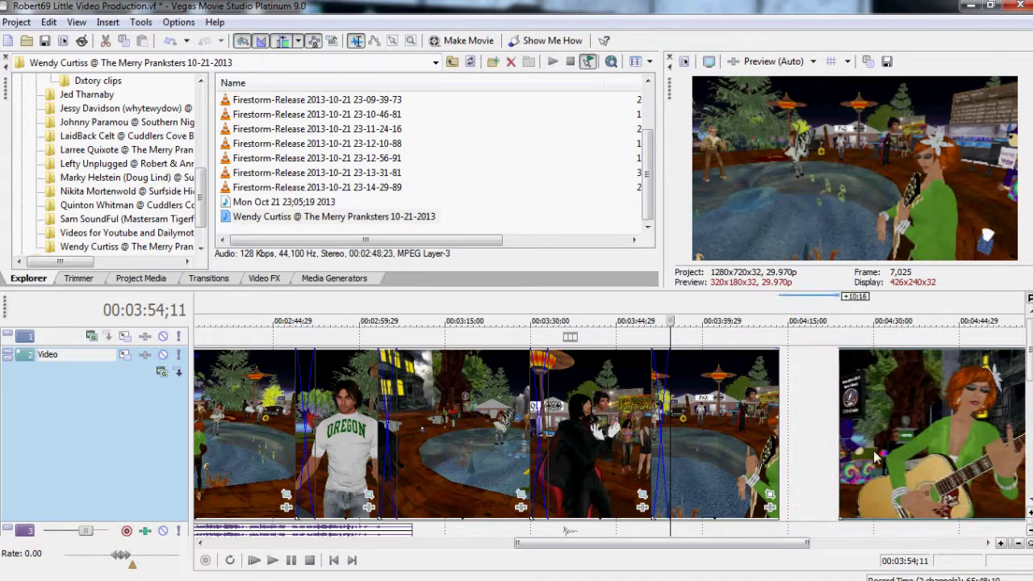
pyautogui.click(779, 449)
# Tighten the guitarist-by-the-pool clip's Pan/Crop frame and overlap it onto the previous clip.
pyautogui.rightClick(779, 449)
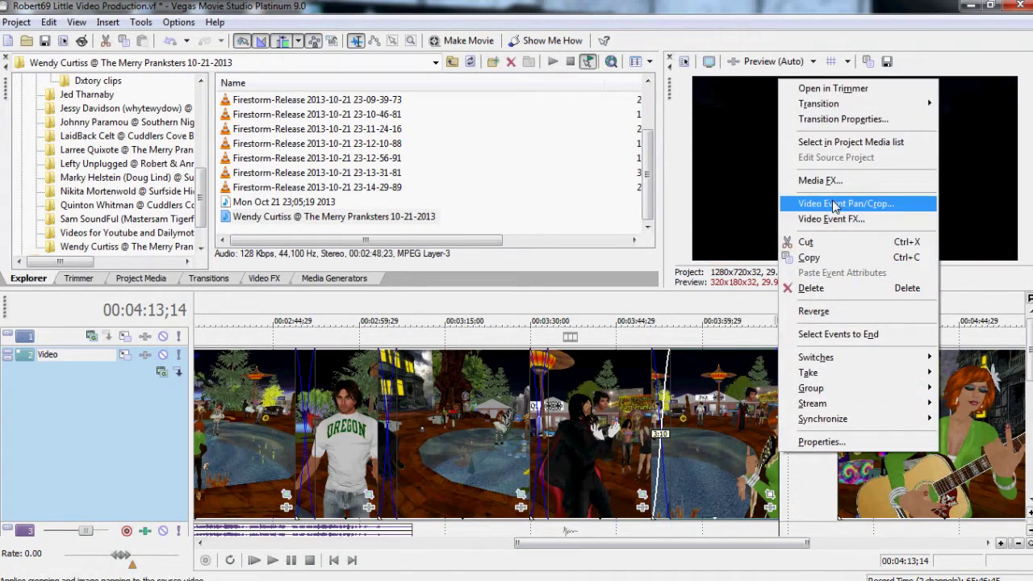
pyautogui.click(835, 206)
pyautogui.moveTo(417, 437); pyautogui.dragTo(417, 418)
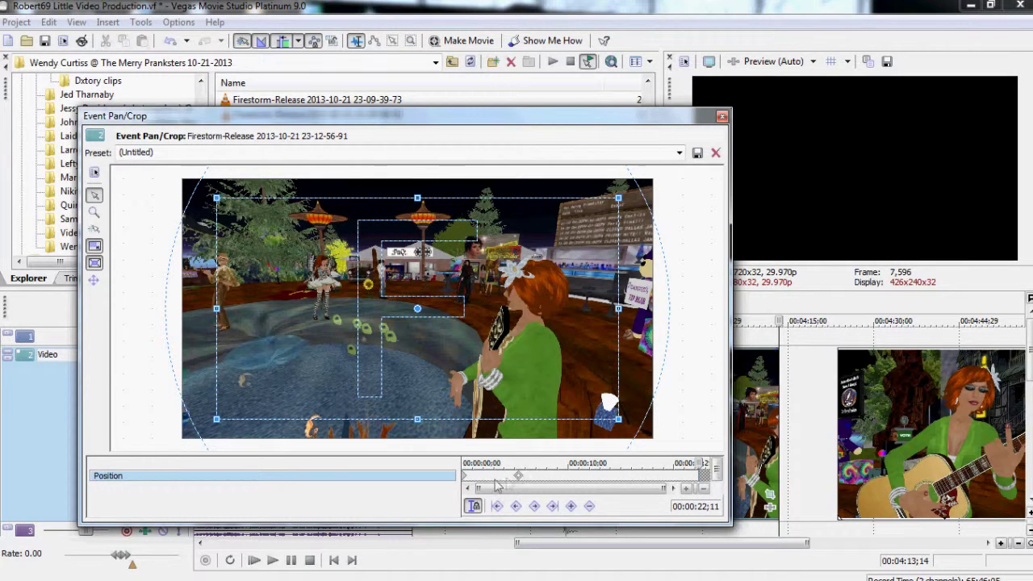
pyautogui.click(698, 478)
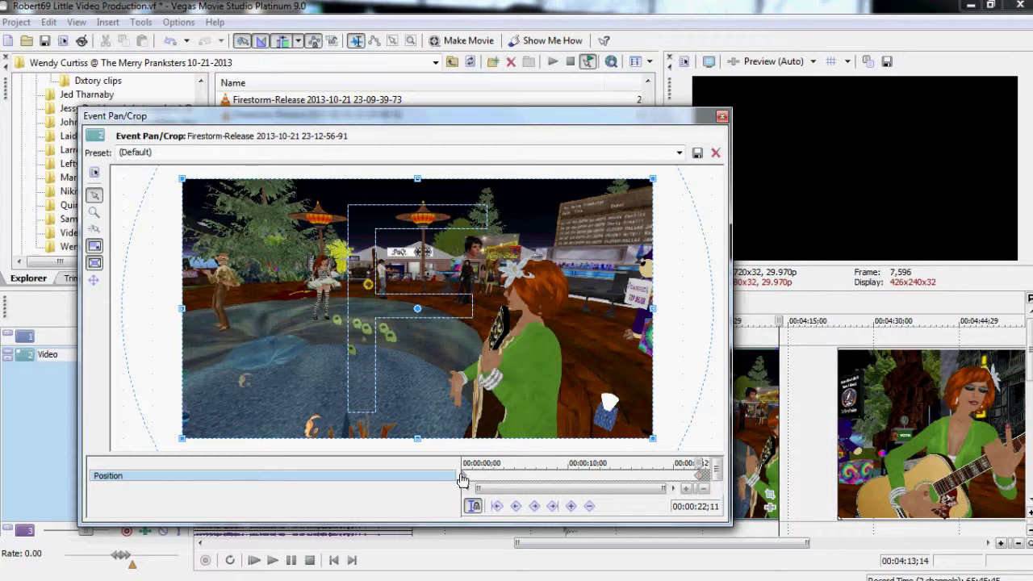
pyautogui.click(721, 118)
pyautogui.moveTo(891, 488); pyautogui.dragTo(819, 478)
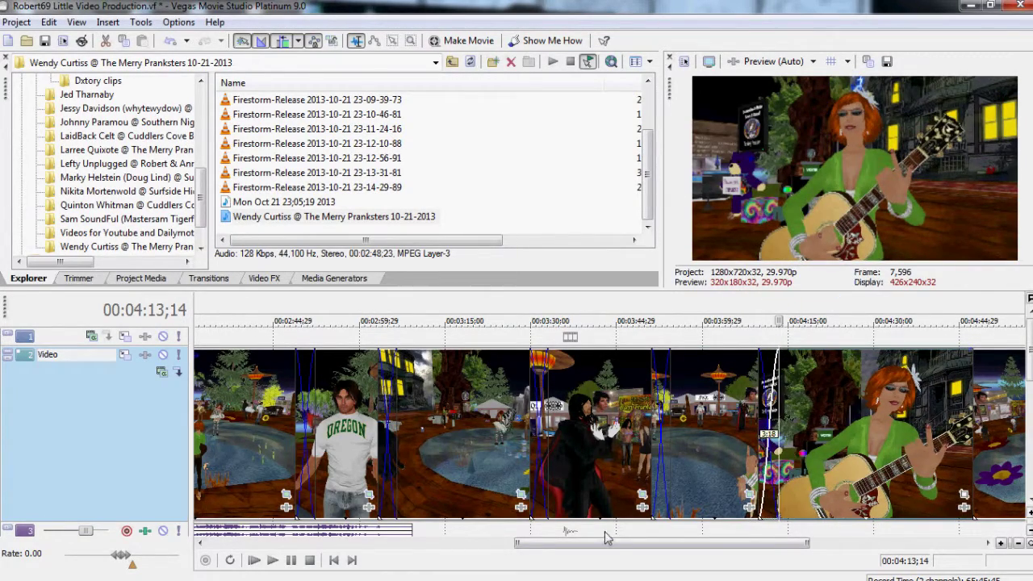
# Open a gap before the last clip and zoom the guitar clip's Pan/Crop frame on the guitarist.
pyautogui.moveTo(606, 540); pyautogui.dragTo(686, 545)
pyautogui.moveTo(770, 466); pyautogui.dragTo(823, 466)
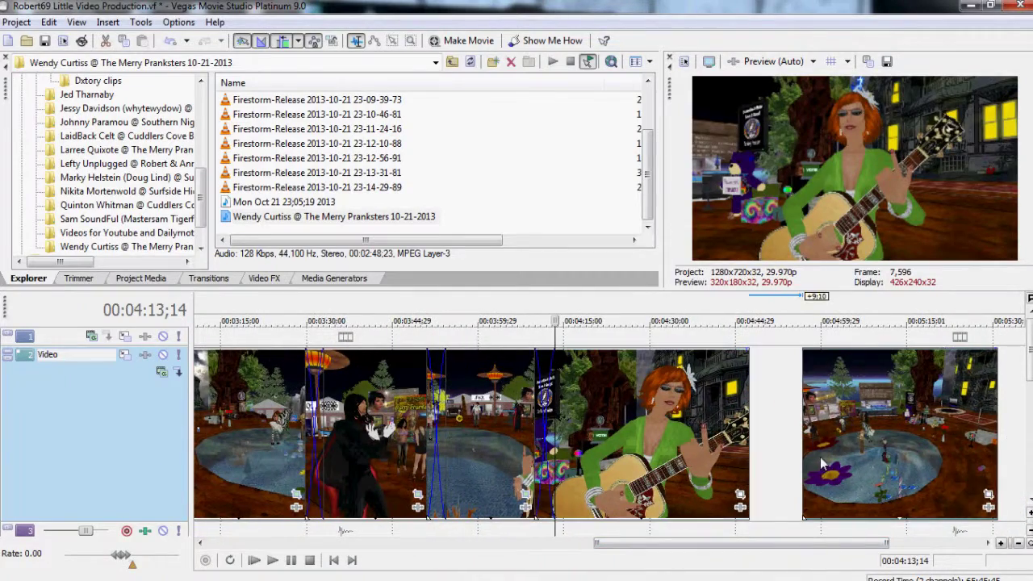
pyautogui.click(748, 456)
pyautogui.rightClick(748, 457)
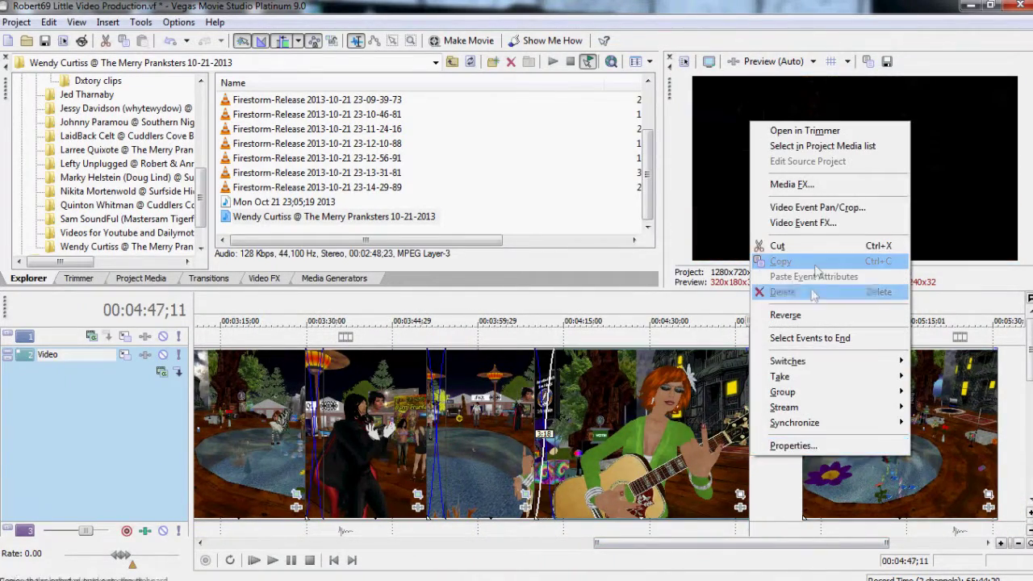
pyautogui.click(767, 205)
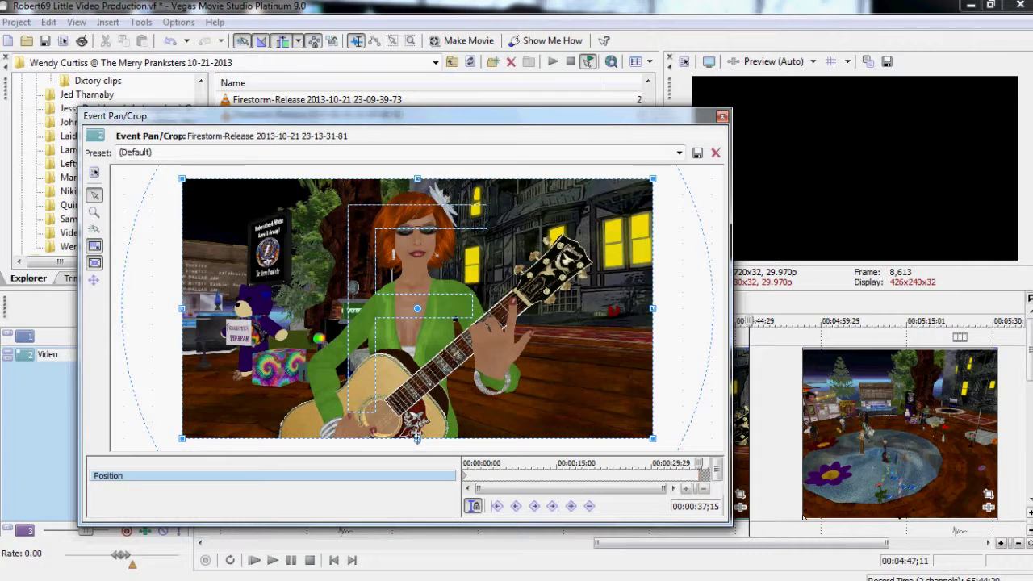
pyautogui.moveTo(417, 440); pyautogui.dragTo(411, 404)
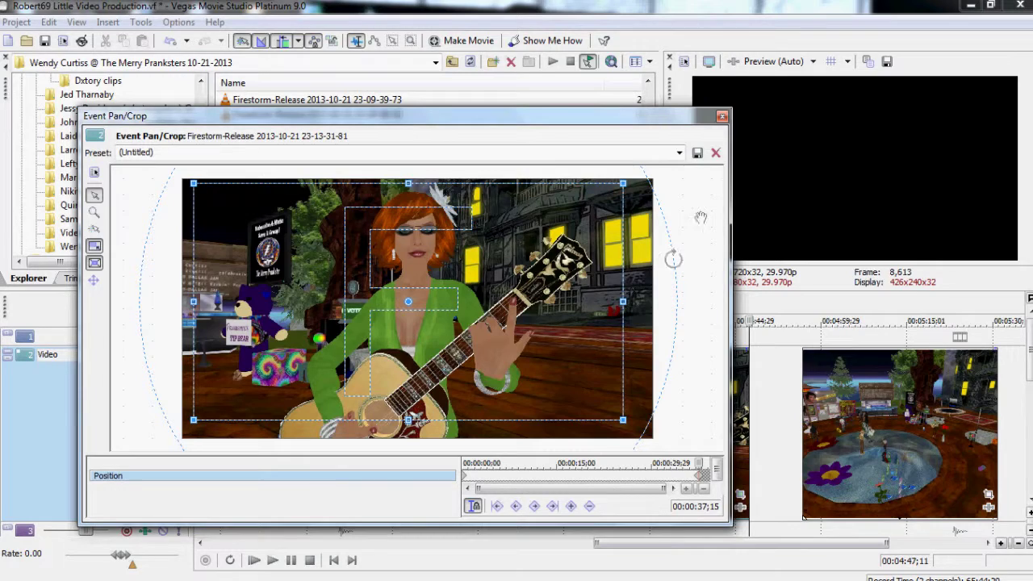
pyautogui.click(722, 117)
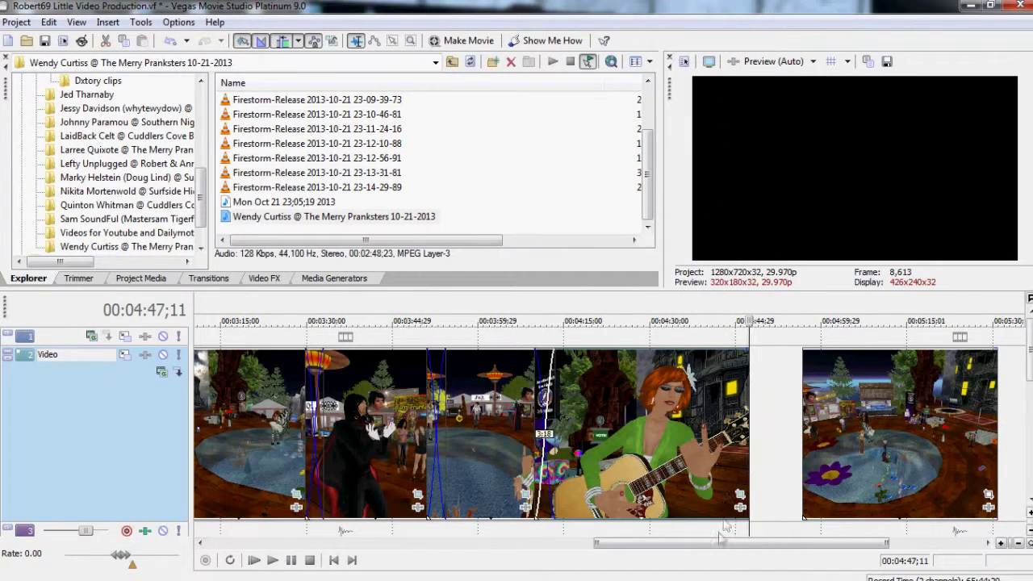
# Cut the pond clip and paste it into the gap, overlapping the previous clip.
pyautogui.moveTo(748, 546)
pyautogui.mouseDown()
pyautogui.moveTo(716, 546)
pyautogui.moveTo(764, 539)
pyautogui.mouseUp()
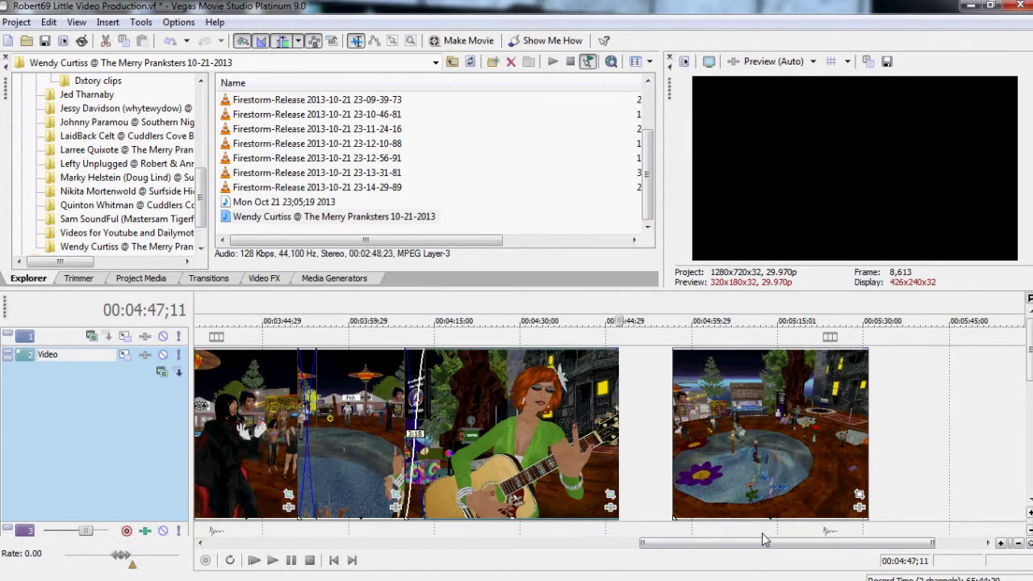
pyautogui.rightClick(742, 438)
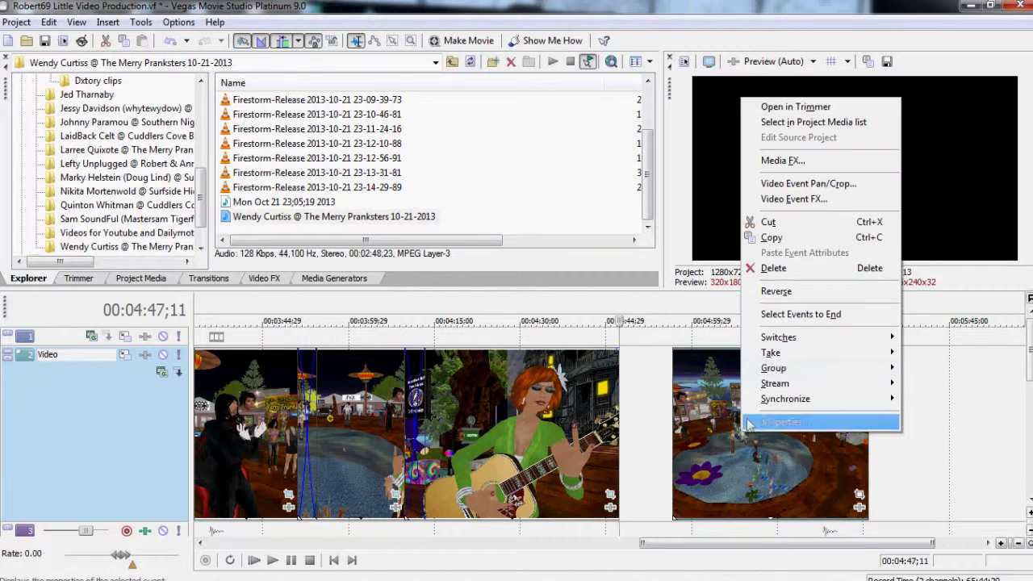
pyautogui.click(787, 228)
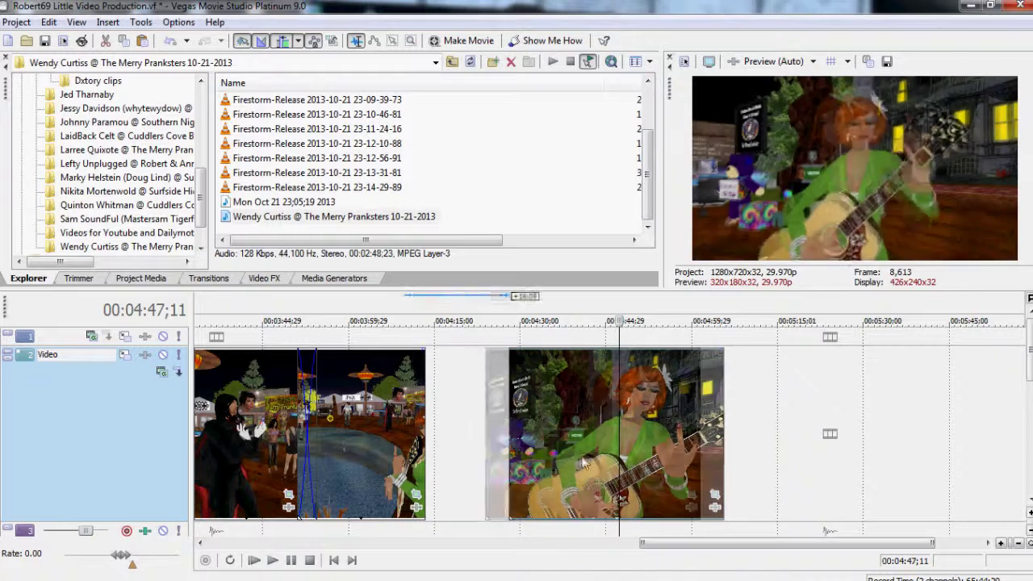
pyautogui.rightClick(440, 479)
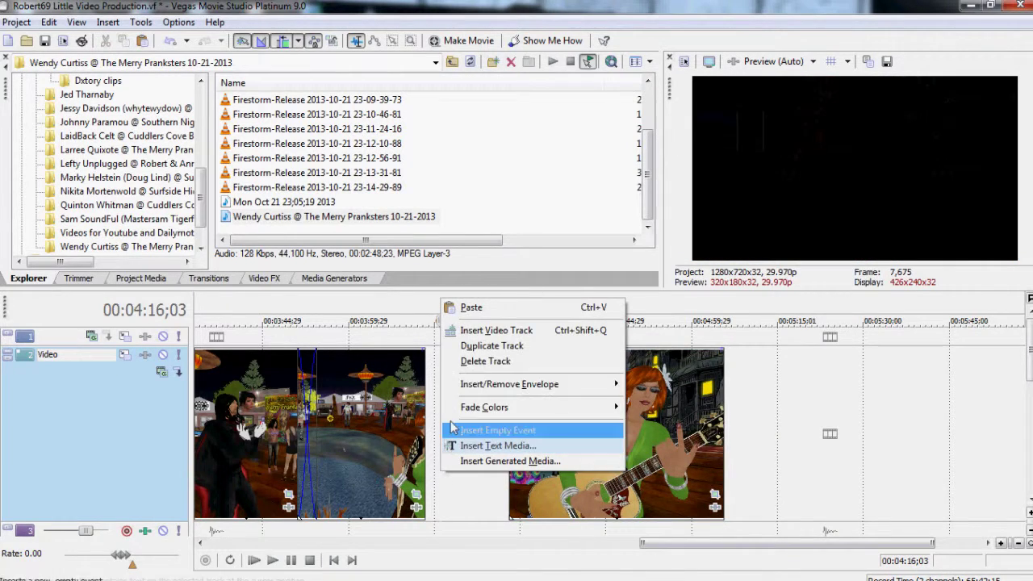
pyautogui.click(468, 309)
pyautogui.moveTo(516, 469); pyautogui.dragTo(481, 470)
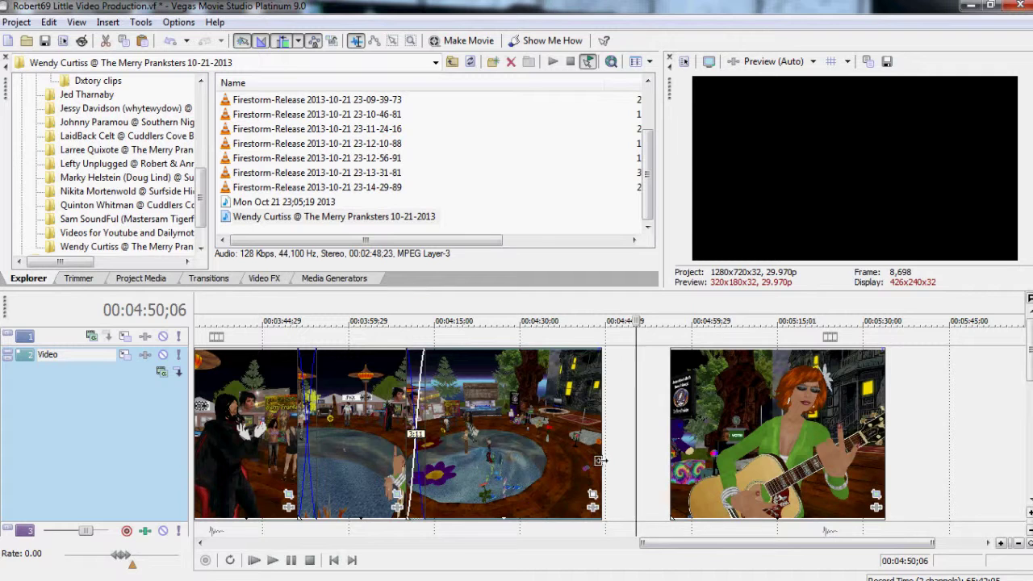
# Tighten the pond clip's Pan/Crop frame and crossfade the guitar clip from it.
pyautogui.rightClick(600, 460)
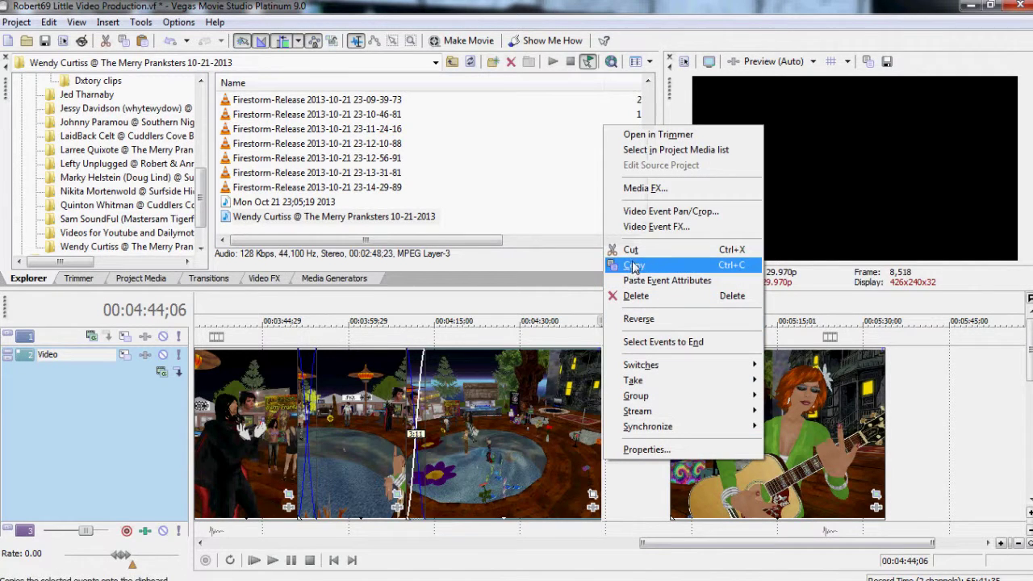
pyautogui.click(657, 212)
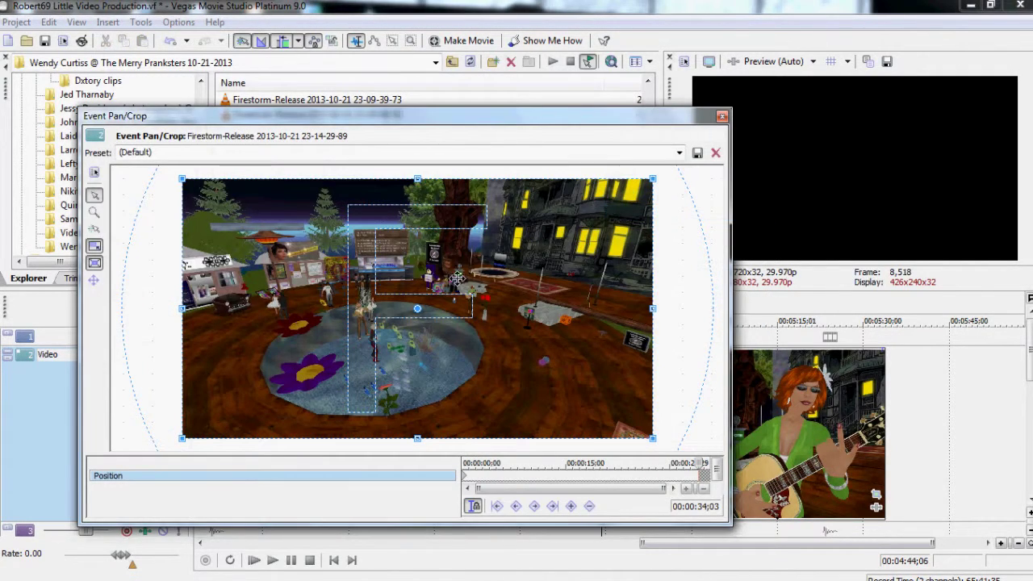
pyautogui.moveTo(417, 438); pyautogui.dragTo(419, 415)
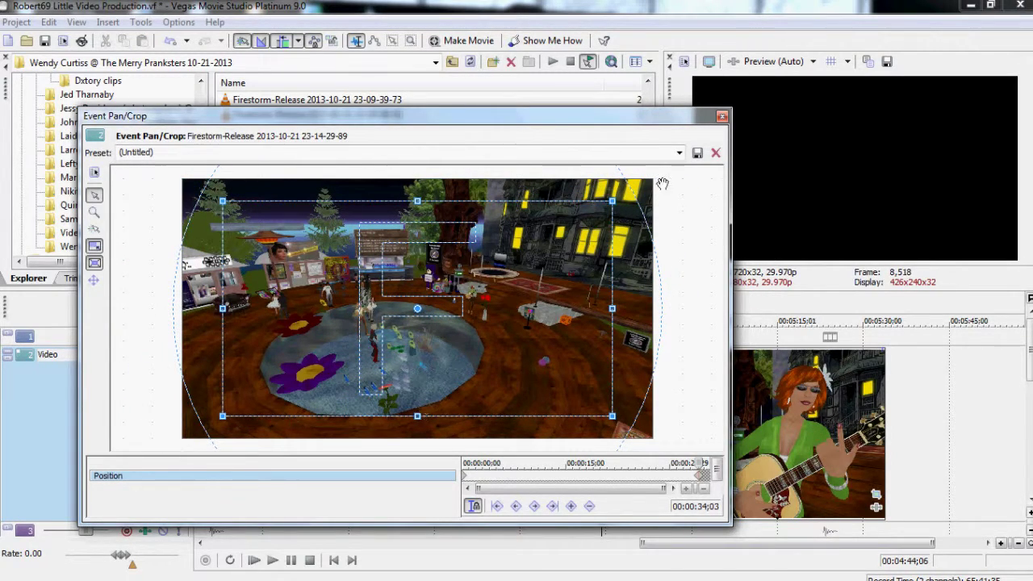
pyautogui.click(724, 120)
pyautogui.moveTo(733, 436); pyautogui.dragTo(646, 436)
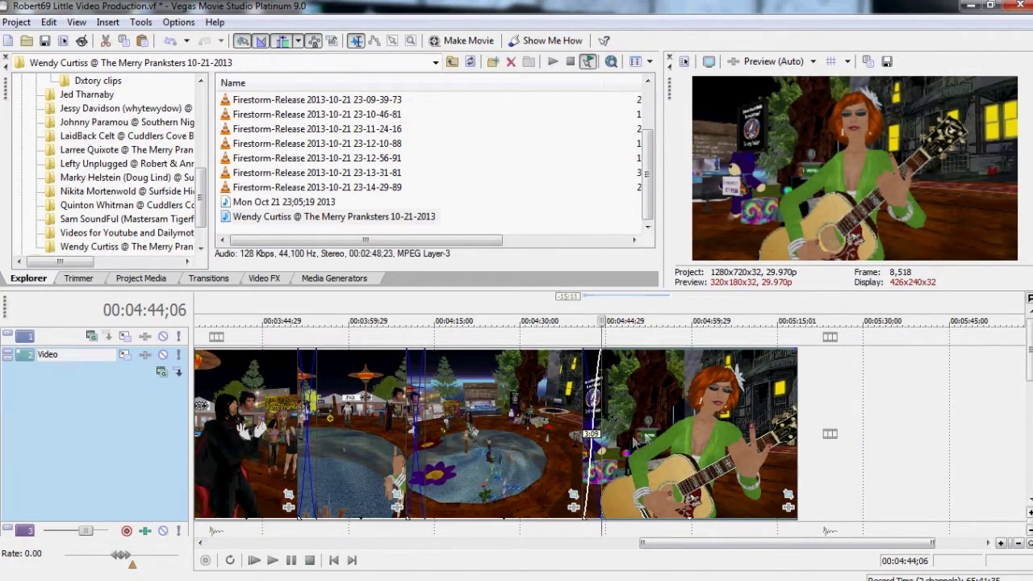
# Zoom out to the whole project and trim the starts of the second and a middle clip.
pyautogui.moveTo(639, 544); pyautogui.dragTo(210, 544)
pyautogui.moveTo(234, 457); pyautogui.dragTo(331, 457)
pyautogui.moveTo(431, 471); pyautogui.dragTo(474, 471)
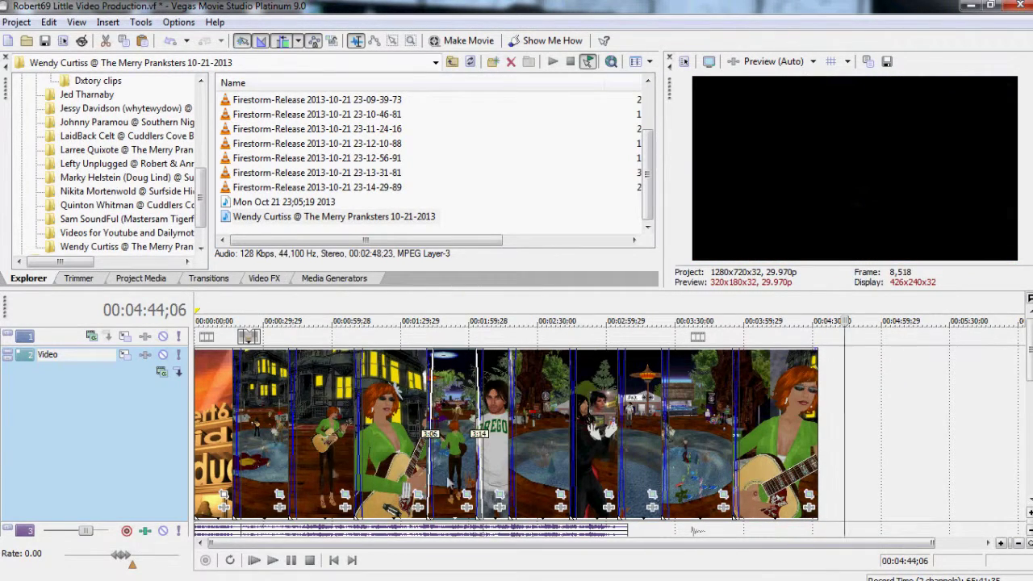
# Slide the later clips left so each overlaps its neighbour with a longer crossfade.
pyautogui.moveTo(511, 467)
pyautogui.mouseDown()
pyautogui.moveTo(528, 467)
pyautogui.moveTo(514, 459)
pyautogui.mouseUp()
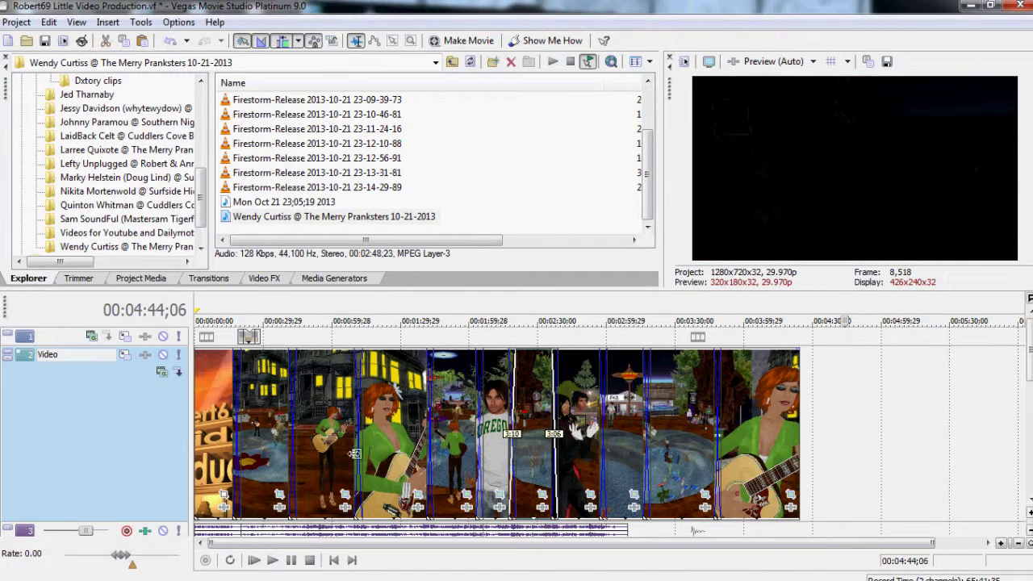
pyautogui.moveTo(355, 453); pyautogui.dragTo(232, 465)
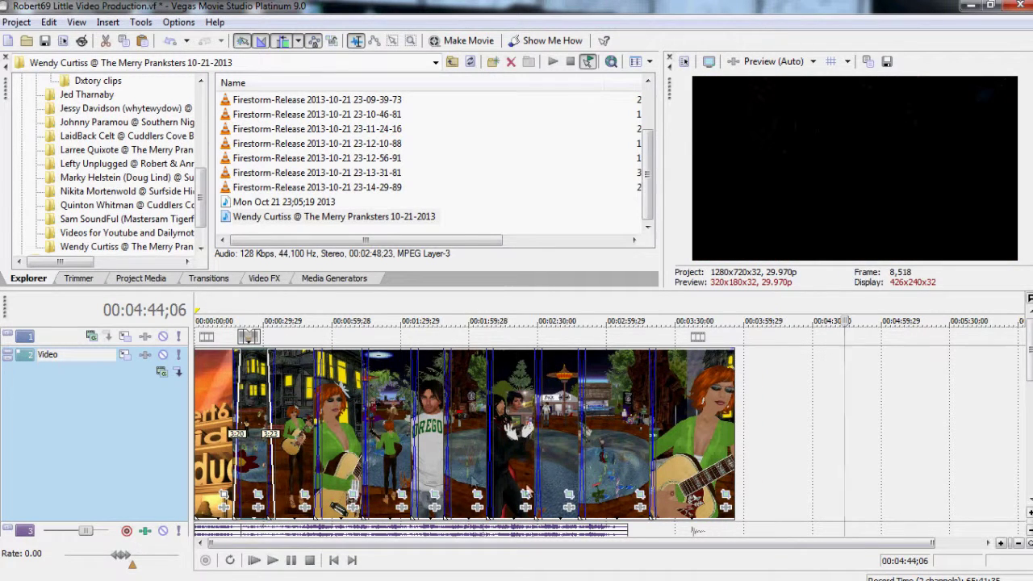
pyautogui.moveTo(578, 472); pyautogui.dragTo(599, 481)
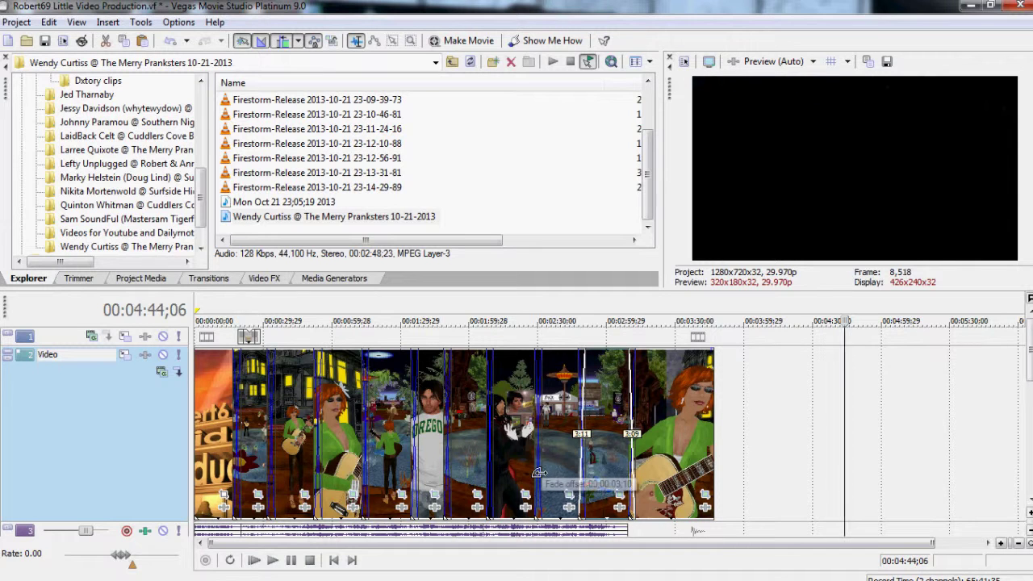
pyautogui.moveTo(562, 479); pyautogui.dragTo(513, 473)
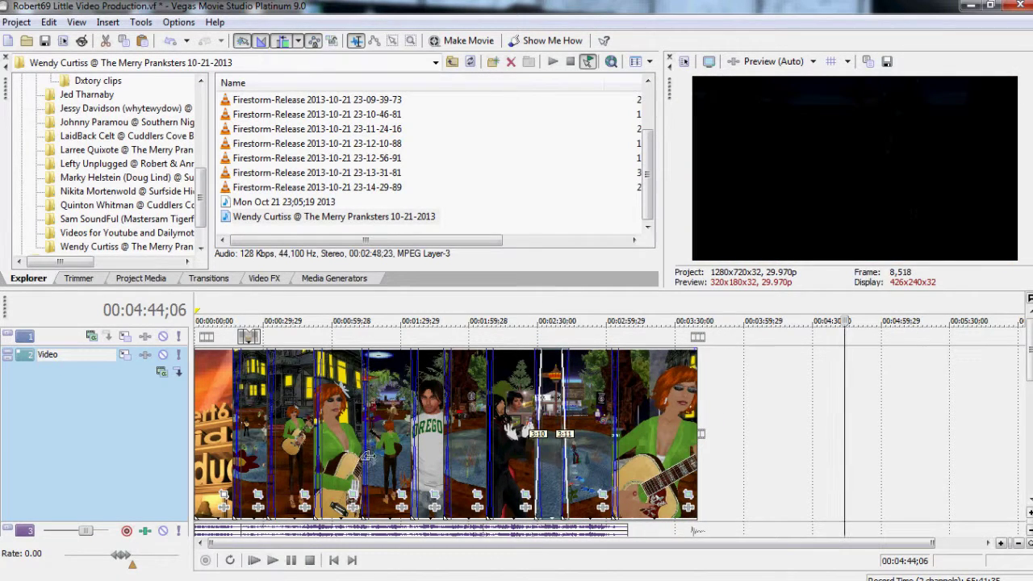
pyautogui.moveTo(317, 457); pyautogui.dragTo(279, 459)
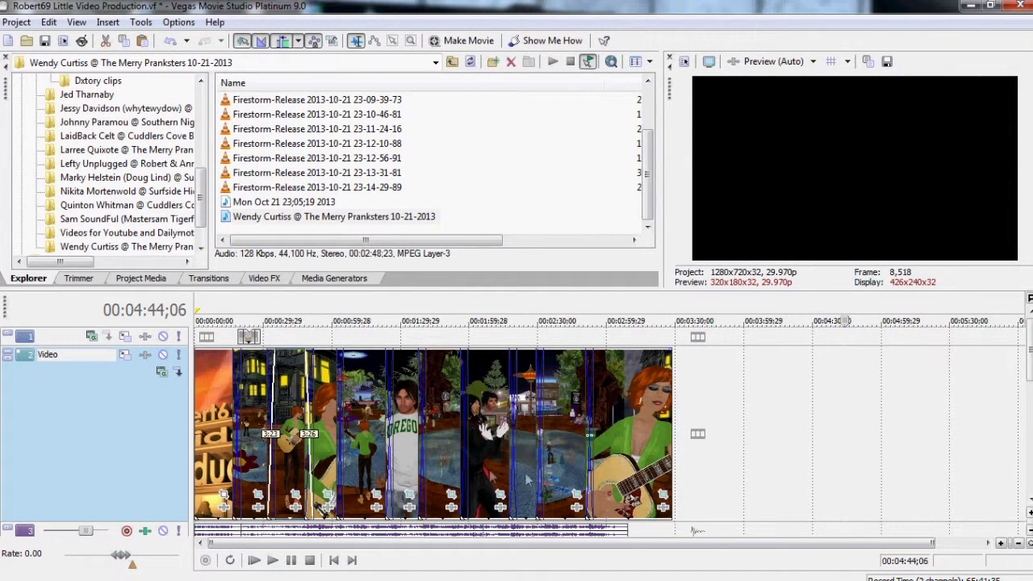
pyautogui.moveTo(588, 469); pyautogui.dragTo(589, 471)
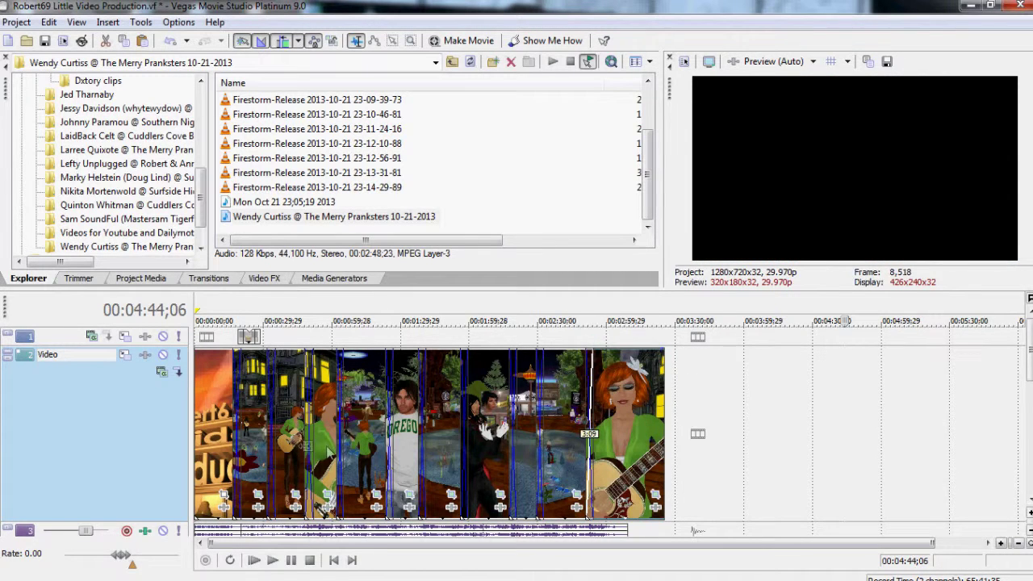
pyautogui.moveTo(337, 446); pyautogui.dragTo(354, 452)
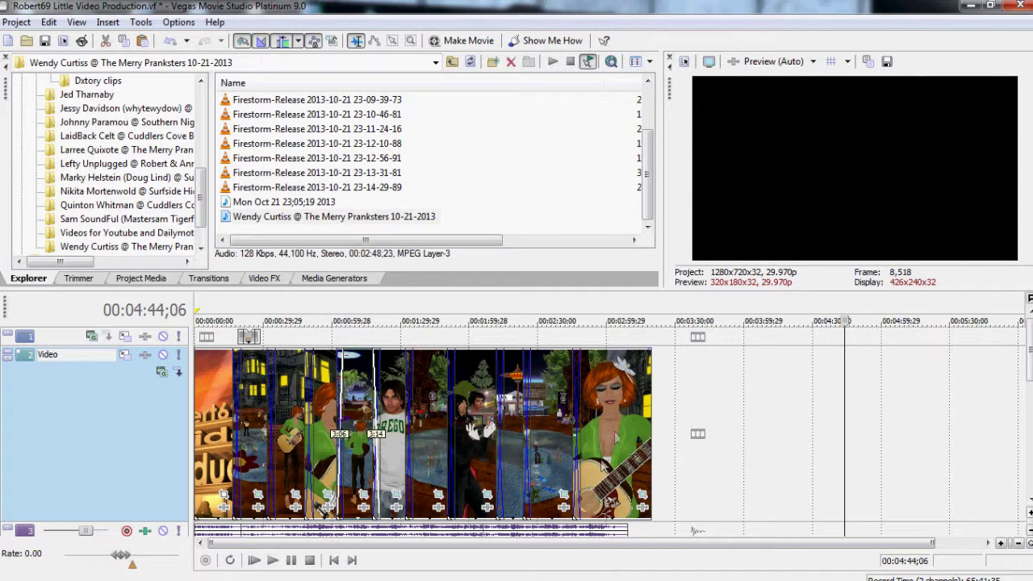
# Split the final guitar clip at 00:03:09;08 and delete the leftover tail piece.
pyautogui.click(628, 514)
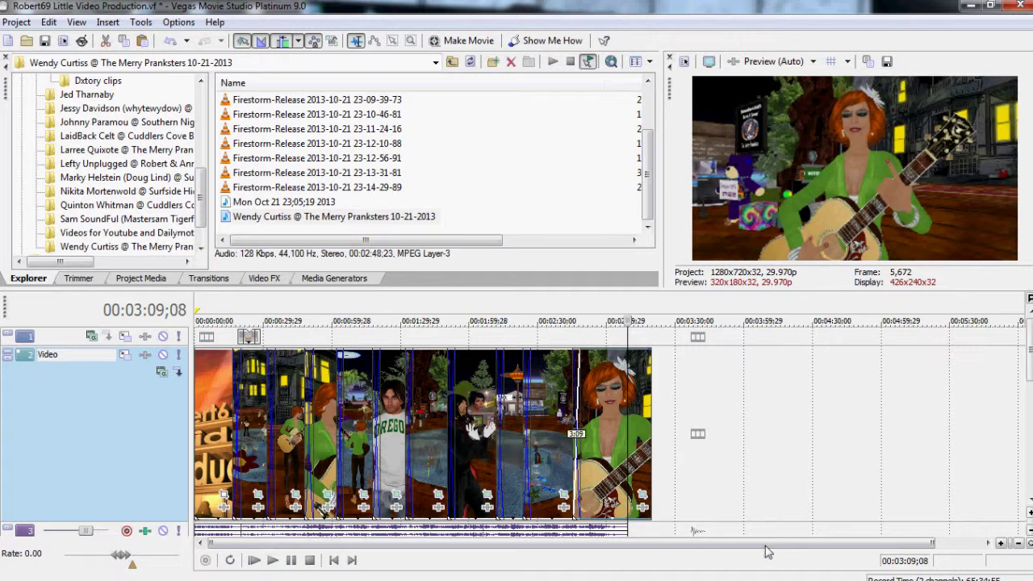
pyautogui.press('space')
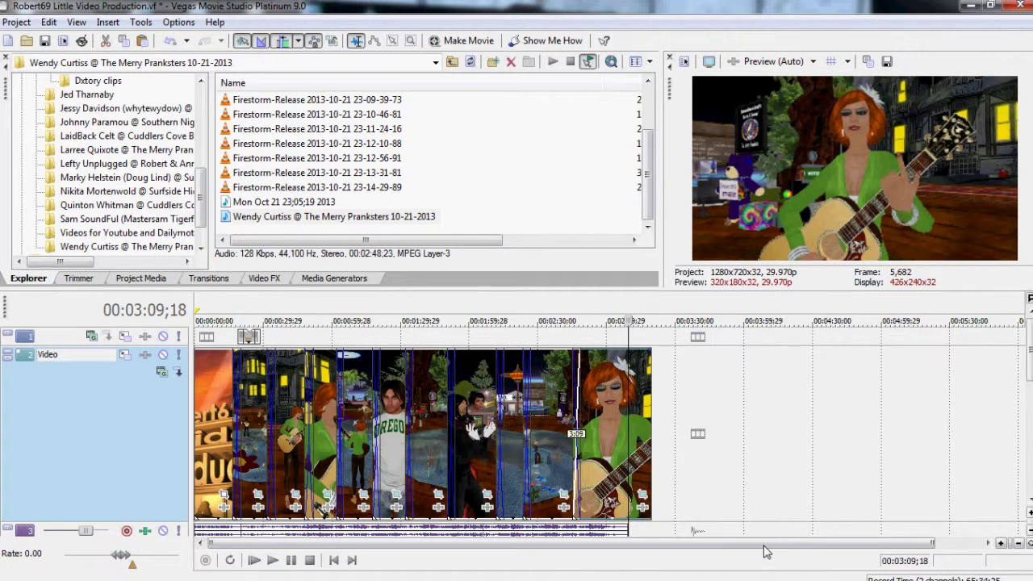
pyautogui.press('s')
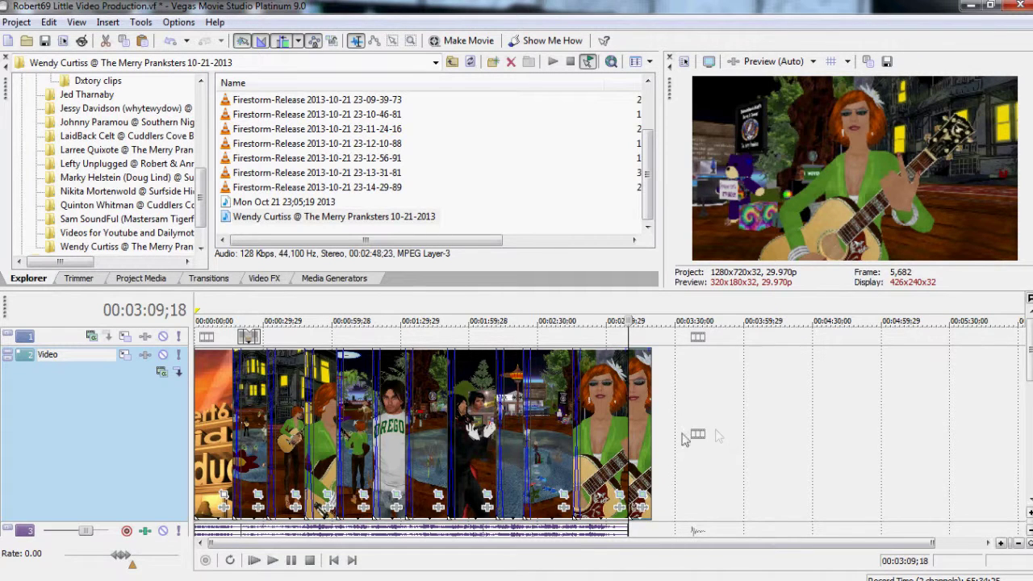
pyautogui.rightClick(639, 469)
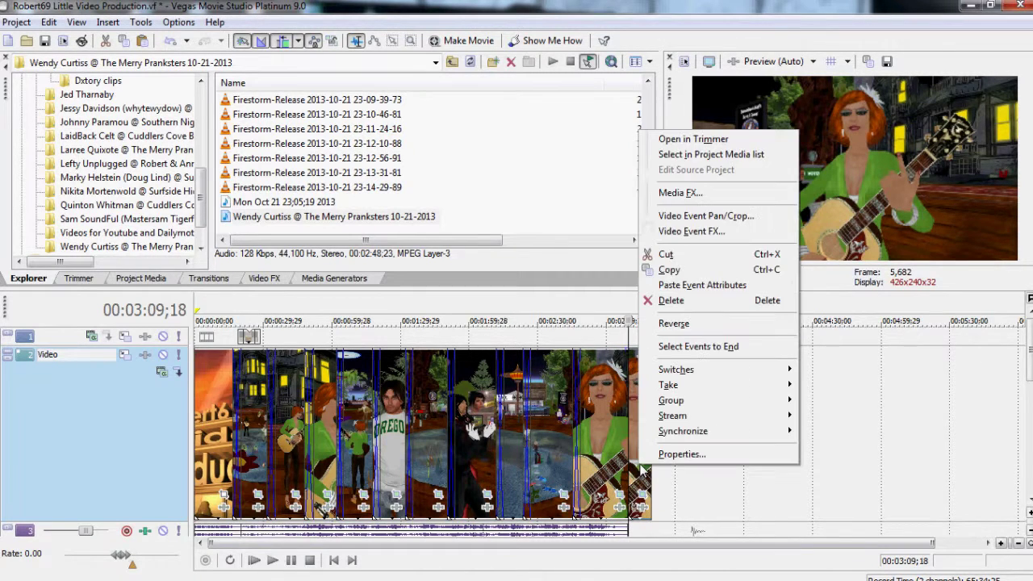
pyautogui.click(669, 300)
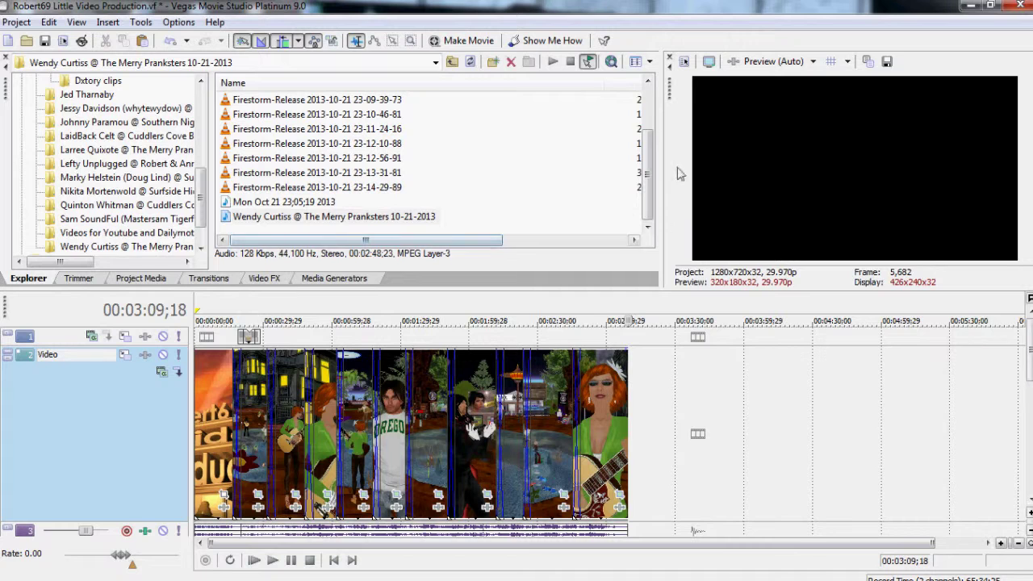
# Place the Little ending of videos intro clip from the Intro files folder after the last clip.
pyautogui.click(453, 64)
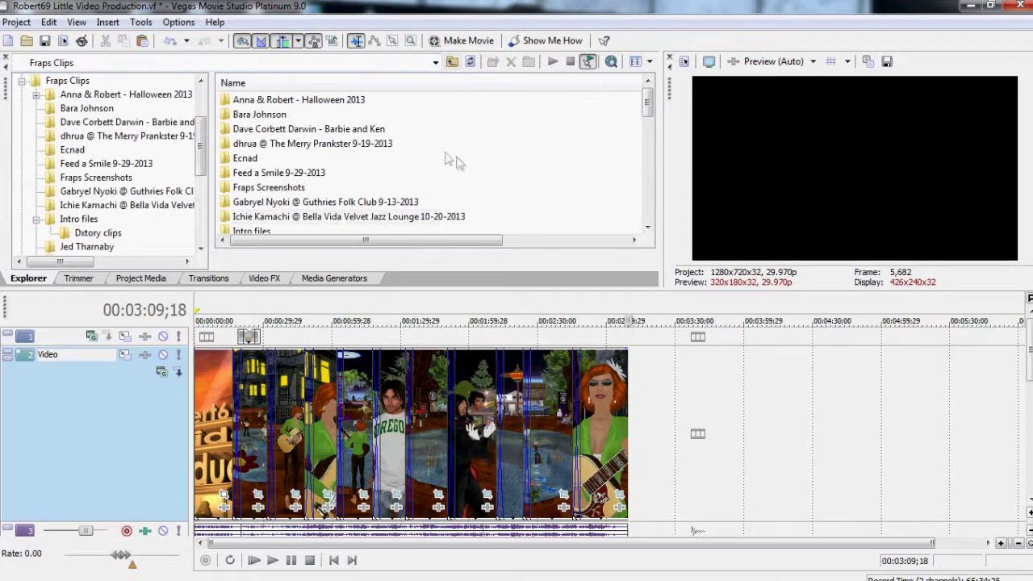
pyautogui.scroll(-5, 487, 187)
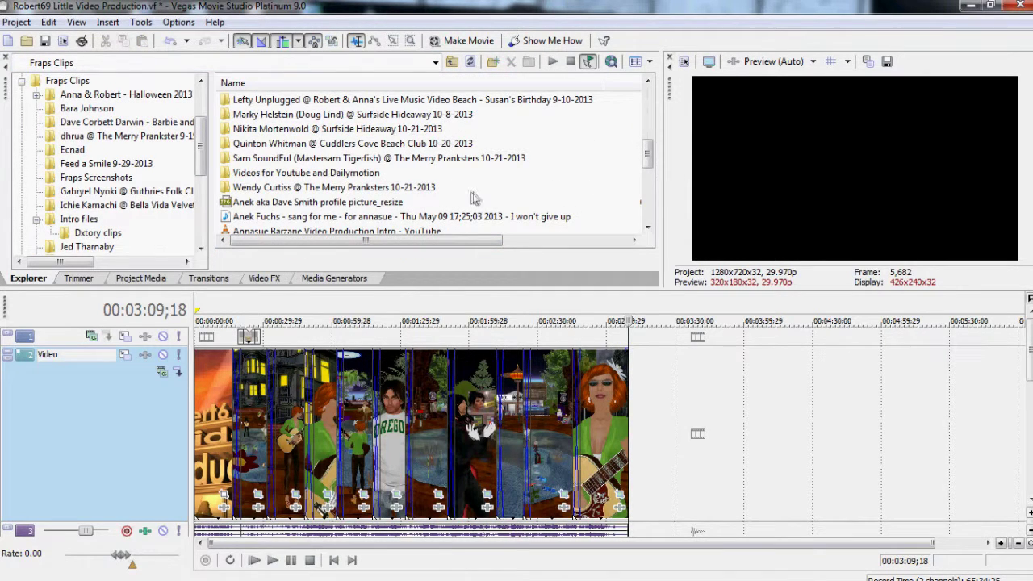
pyautogui.scroll(1, 465, 196)
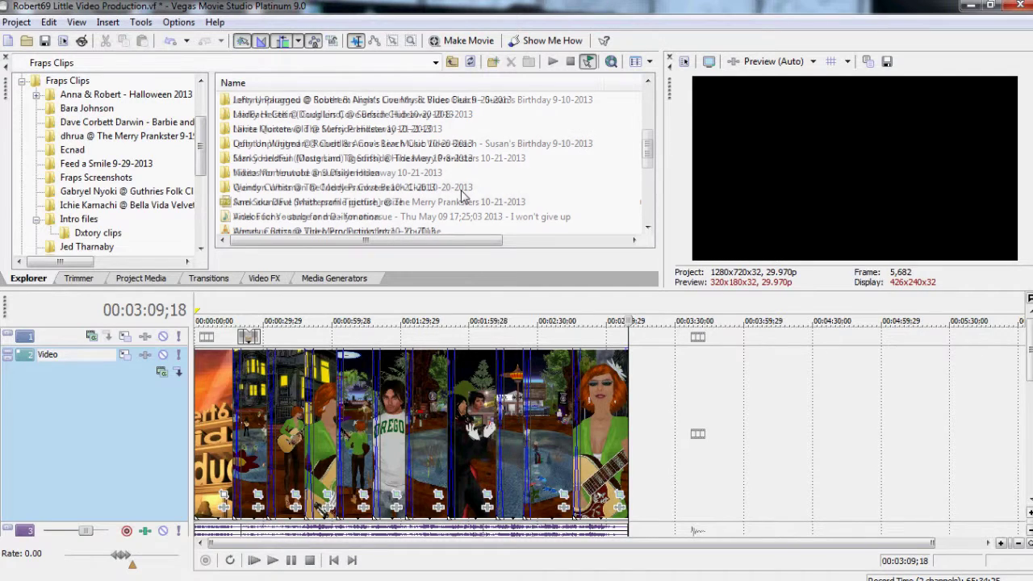
pyautogui.scroll(1, 465, 196)
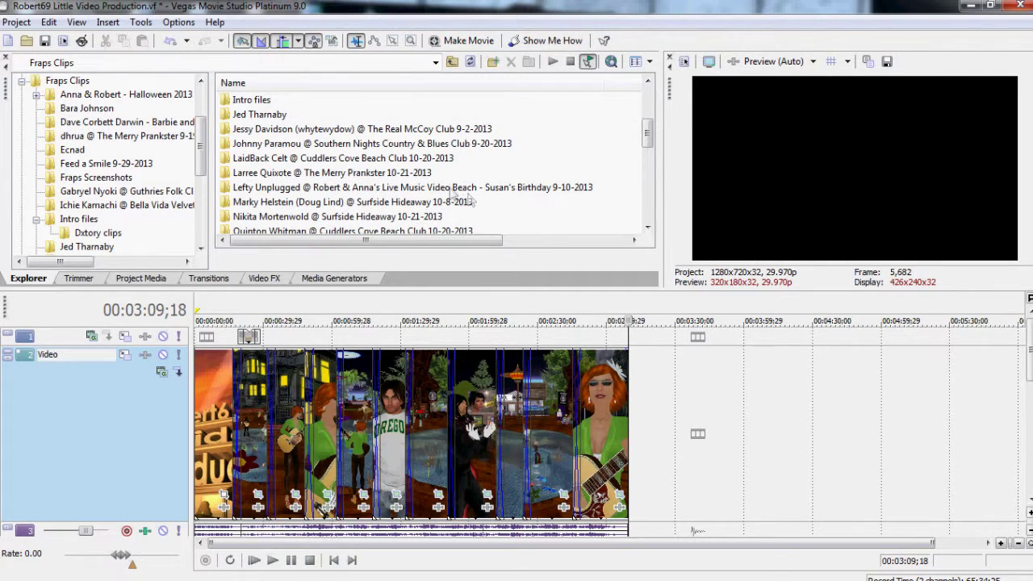
pyautogui.doubleClick(261, 103)
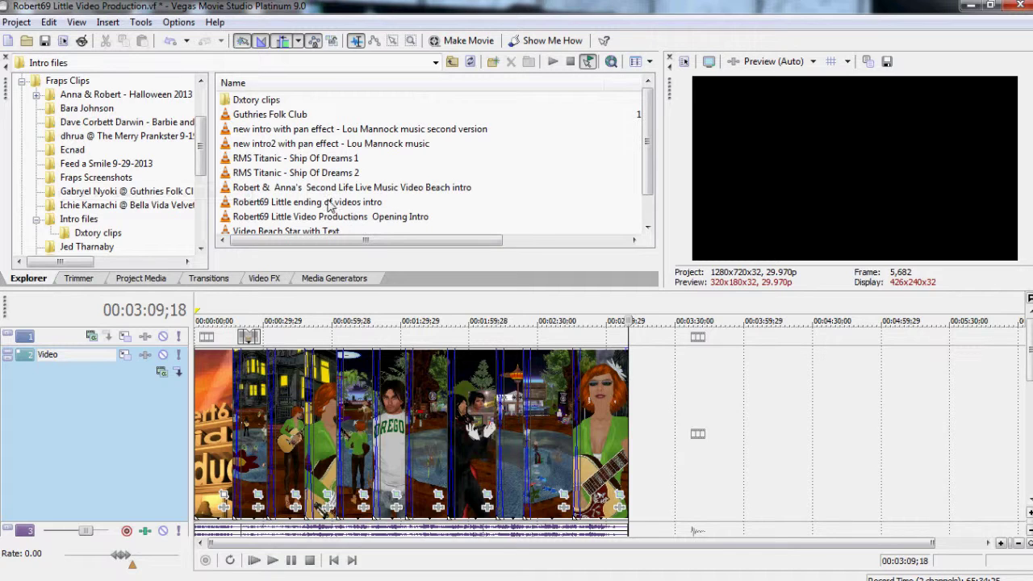
pyautogui.moveTo(720, 457); pyautogui.dragTo(673, 442)
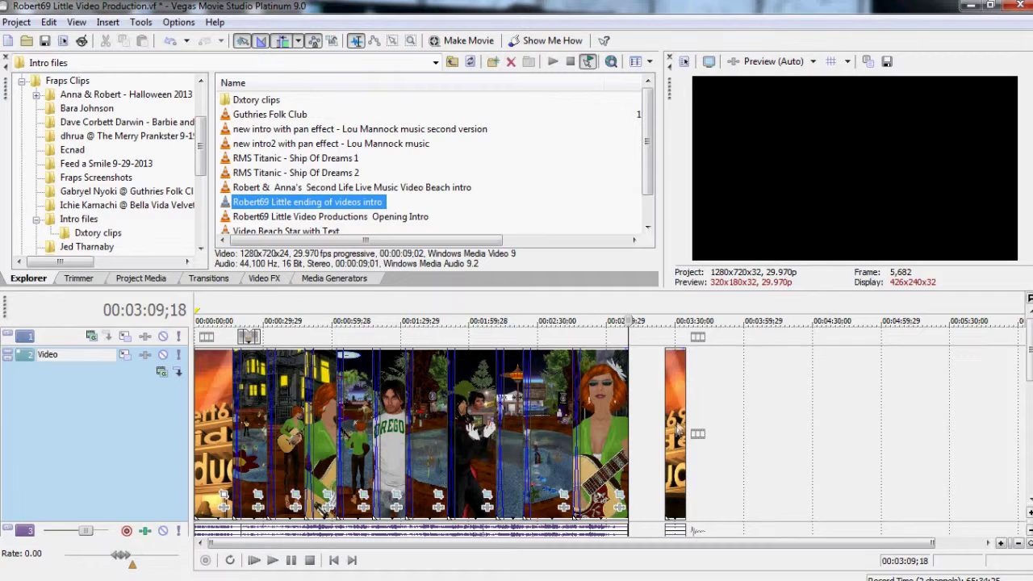
# Turn off Maintain Aspect Ratio for the ending clip.
pyautogui.rightClick(677, 430)
pyautogui.moveTo(710, 315)
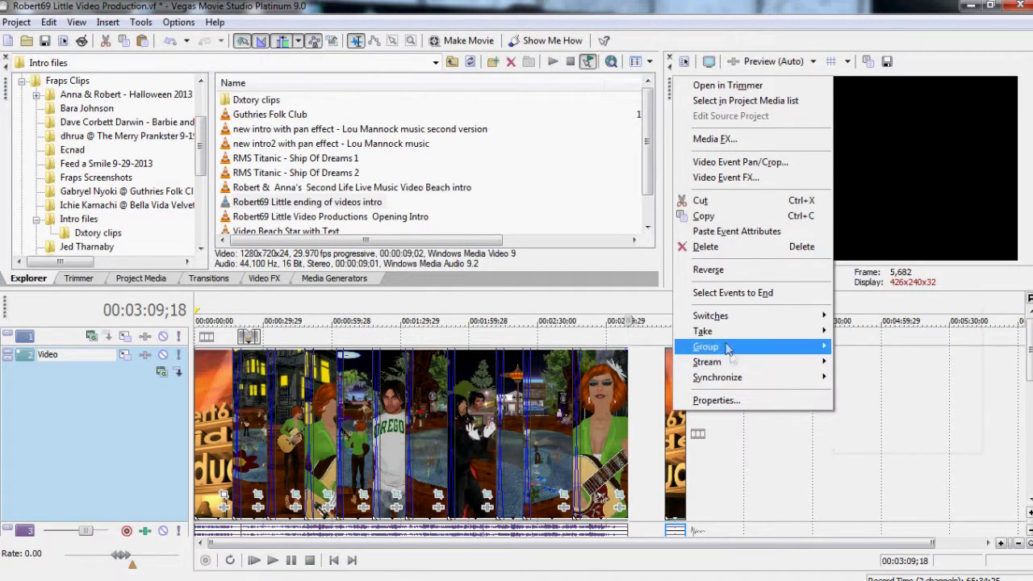
pyautogui.moveTo(774, 316)
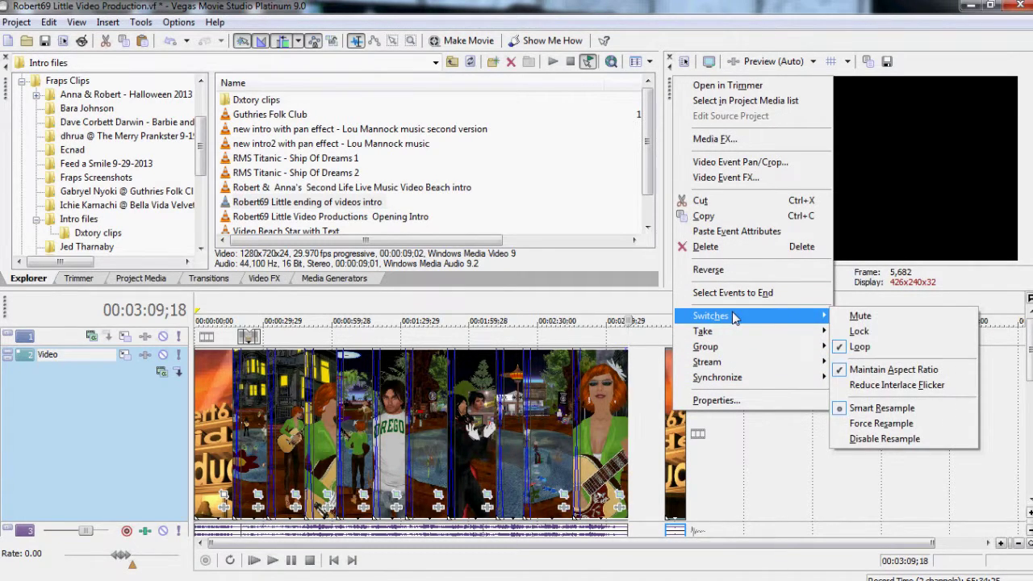
pyautogui.click(880, 371)
# Clear the ending clip's group and delete its audio part.
pyautogui.rightClick(671, 429)
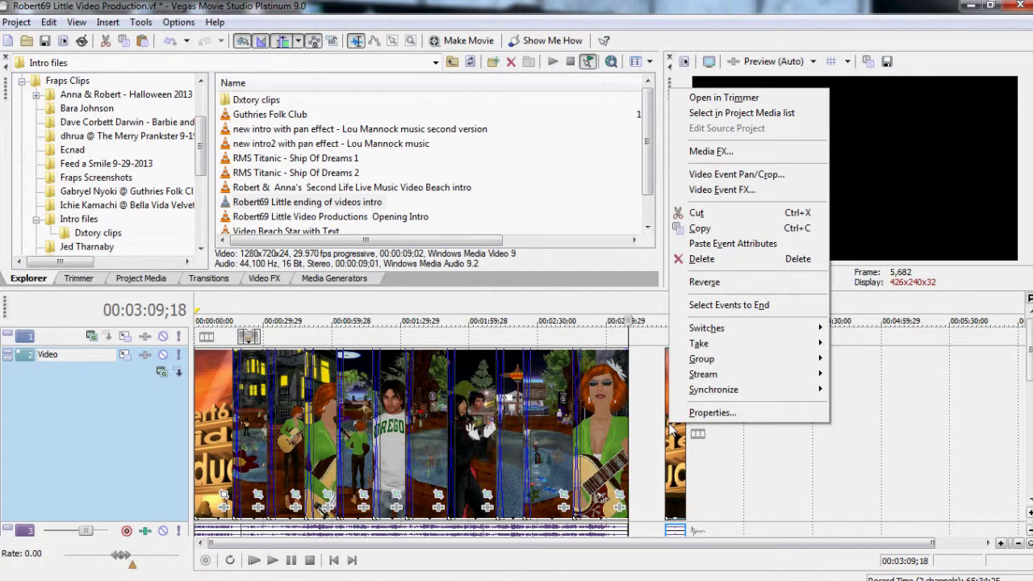
pyautogui.moveTo(702, 360)
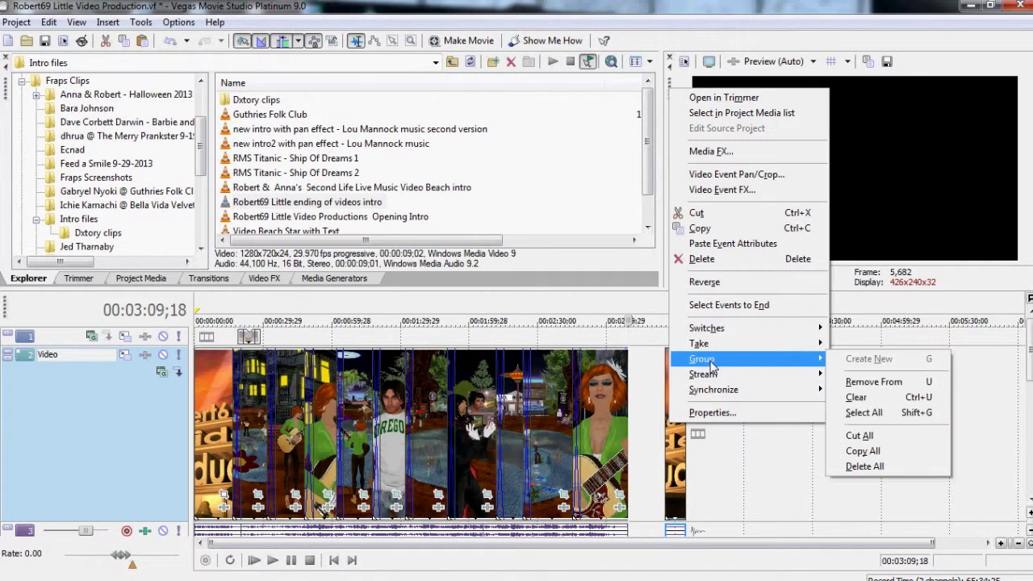
pyautogui.click(855, 396)
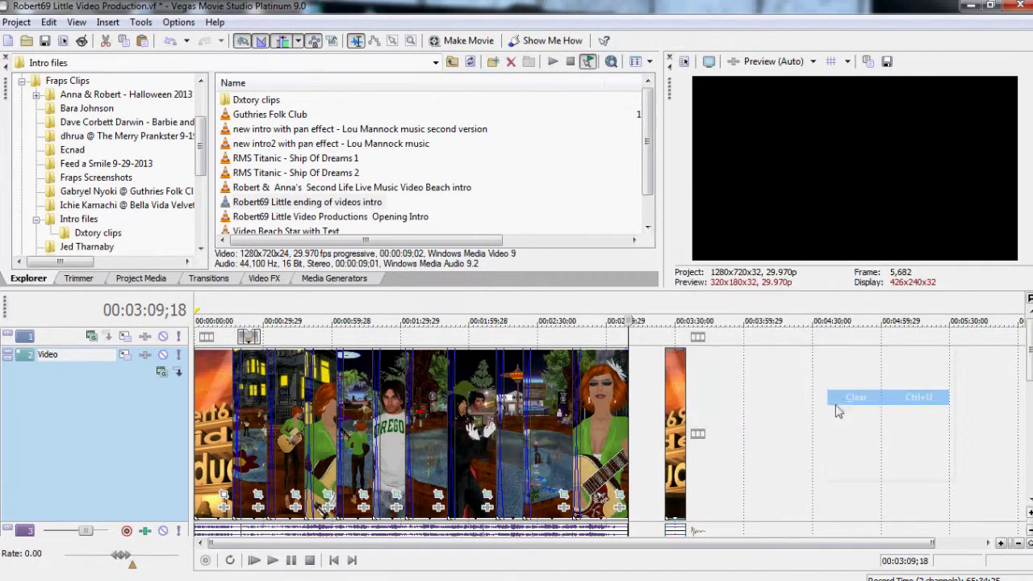
pyautogui.click(676, 533)
pyautogui.rightClick(676, 532)
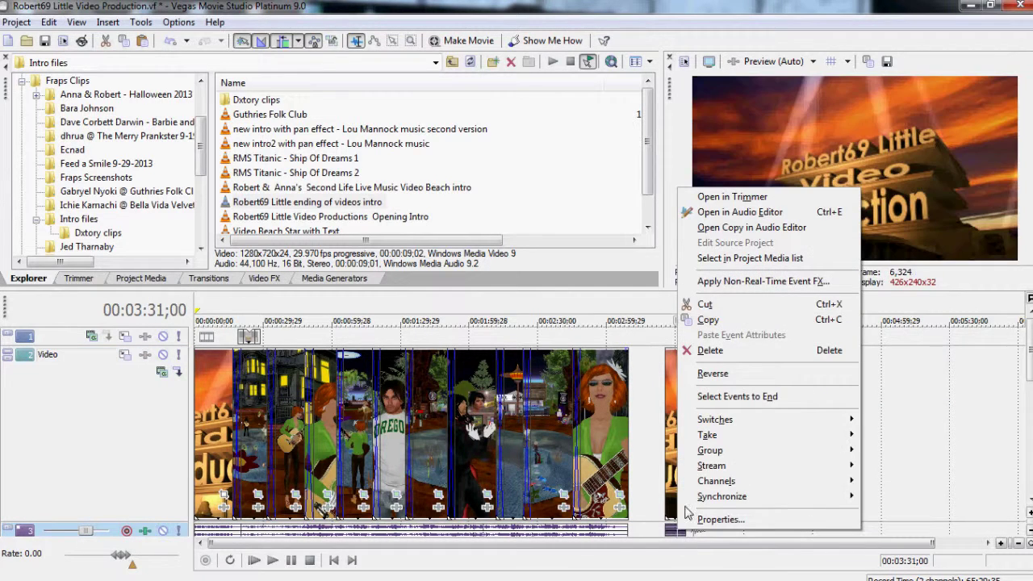
pyautogui.click(725, 352)
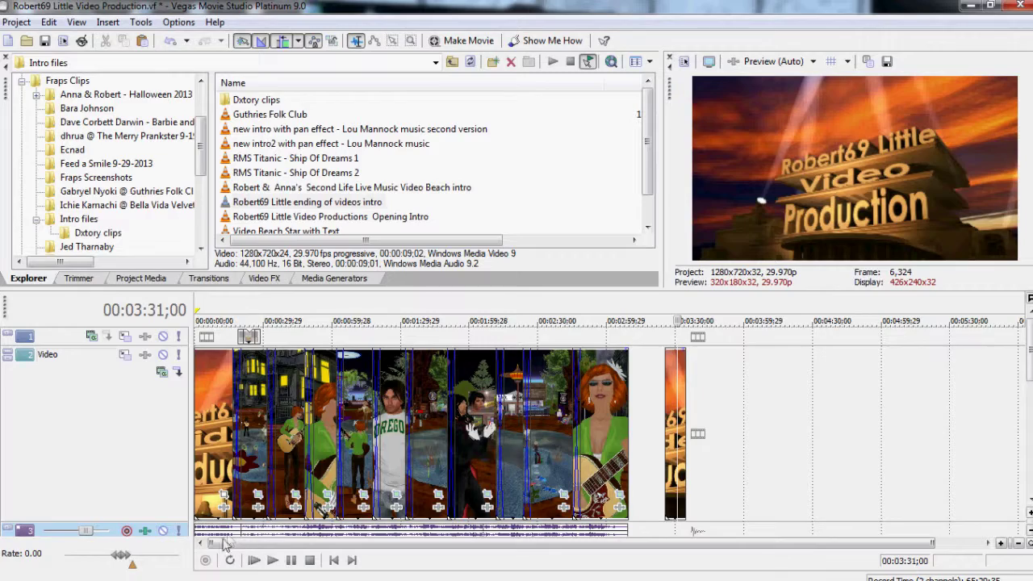
# Move the ending clip left so it directly follows the guitar clip.
pyautogui.moveTo(209, 543); pyautogui.dragTo(641, 543)
pyautogui.moveTo(710, 547); pyautogui.dragTo(557, 547)
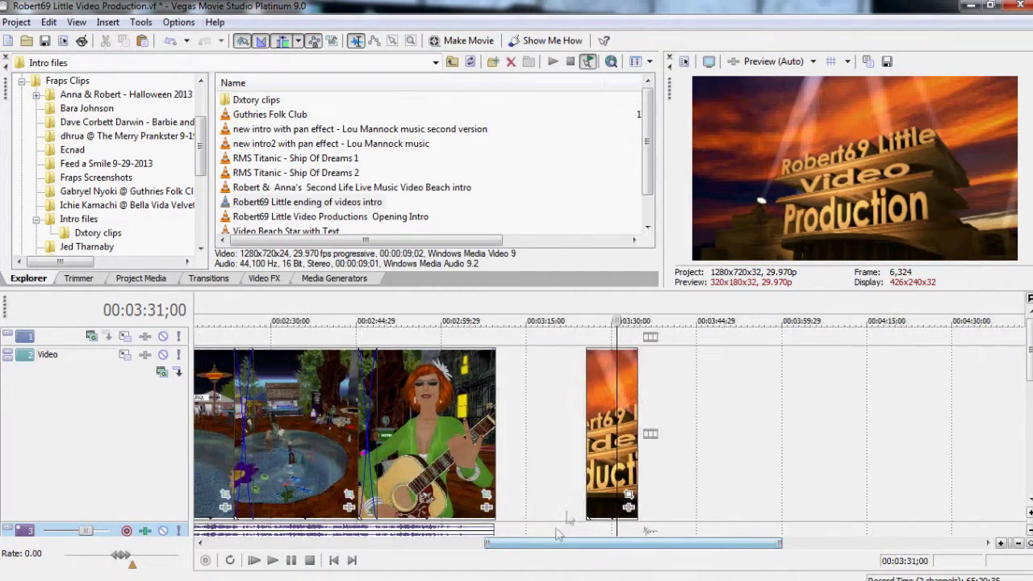
pyautogui.moveTo(611, 458); pyautogui.dragTo(501, 456)
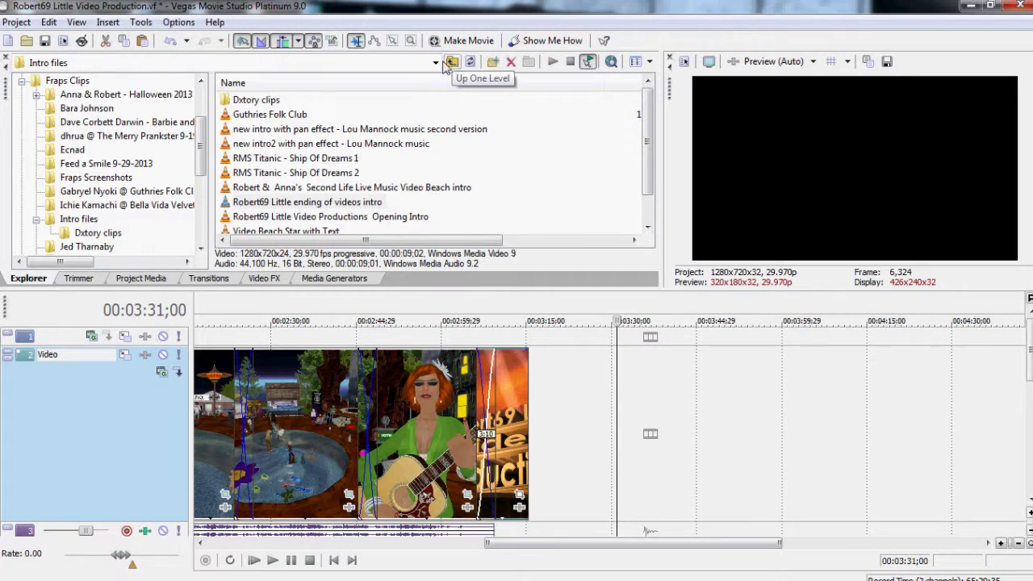
# Save As over the existing Merry Pranksters 10-21-2013 .vf file in the Merry Pranksters 10-21 folder.
pyautogui.click(17, 22)
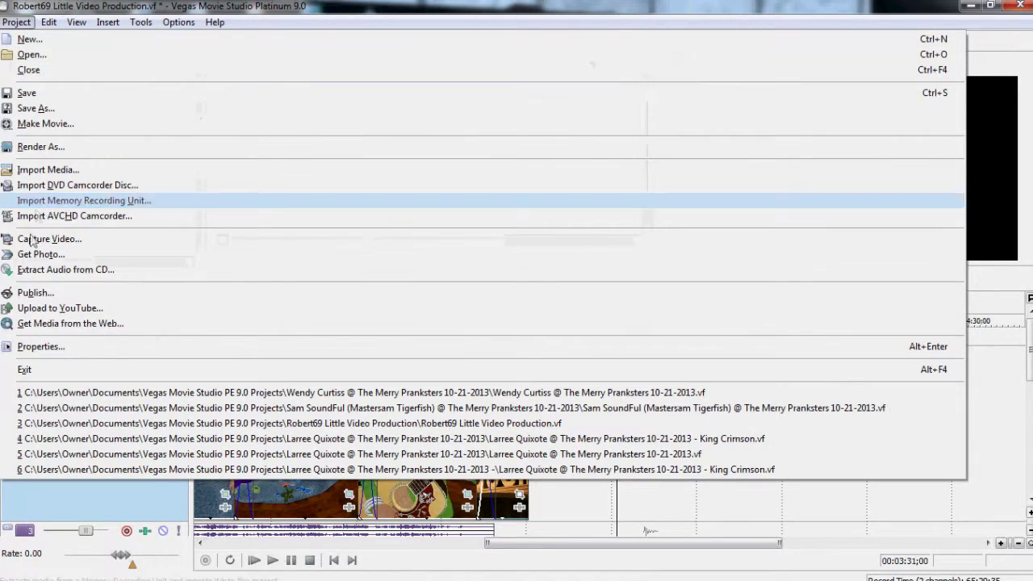
pyautogui.click(58, 108)
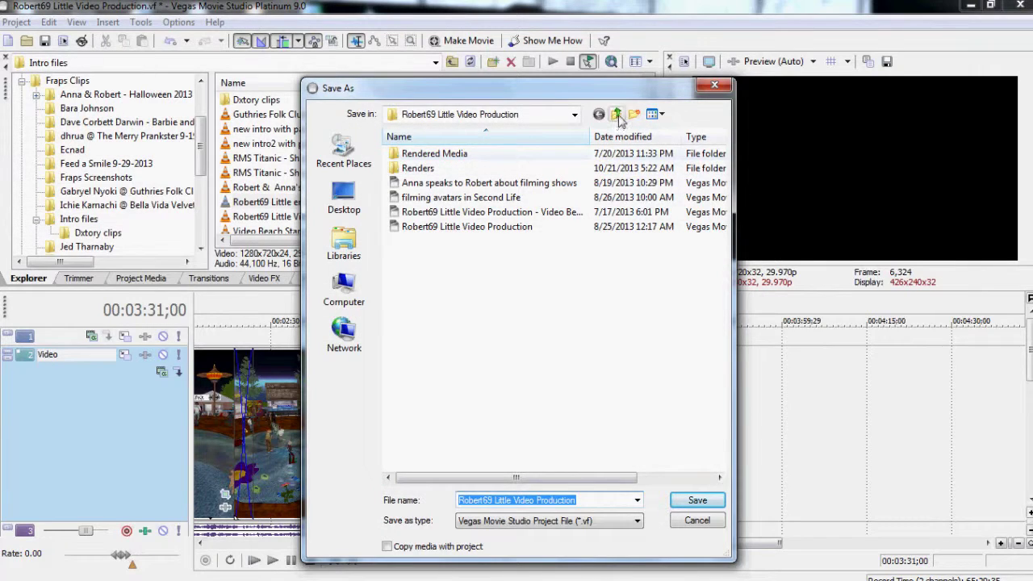
pyautogui.click(615, 114)
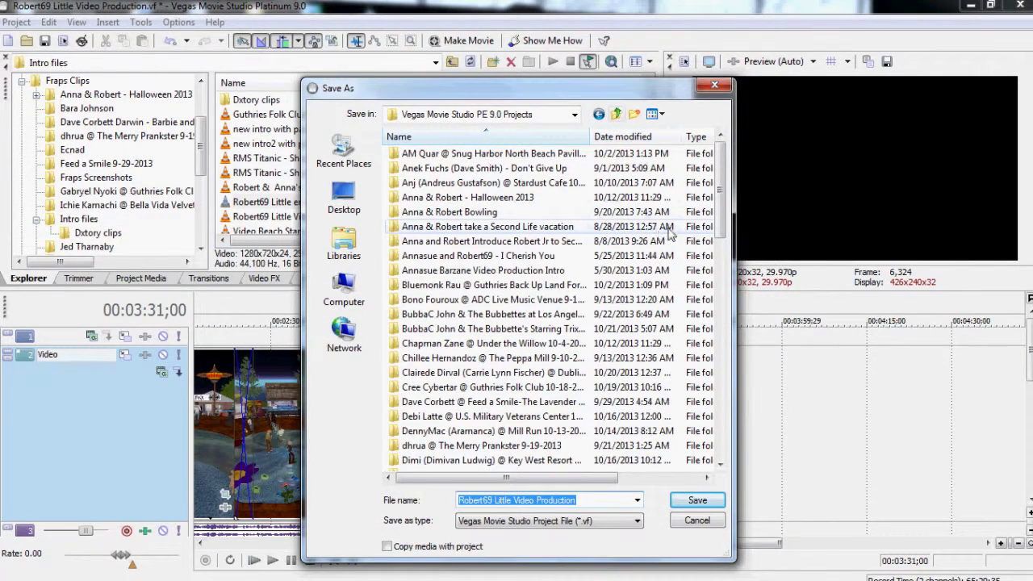
pyautogui.moveTo(724, 214); pyautogui.dragTo(703, 443)
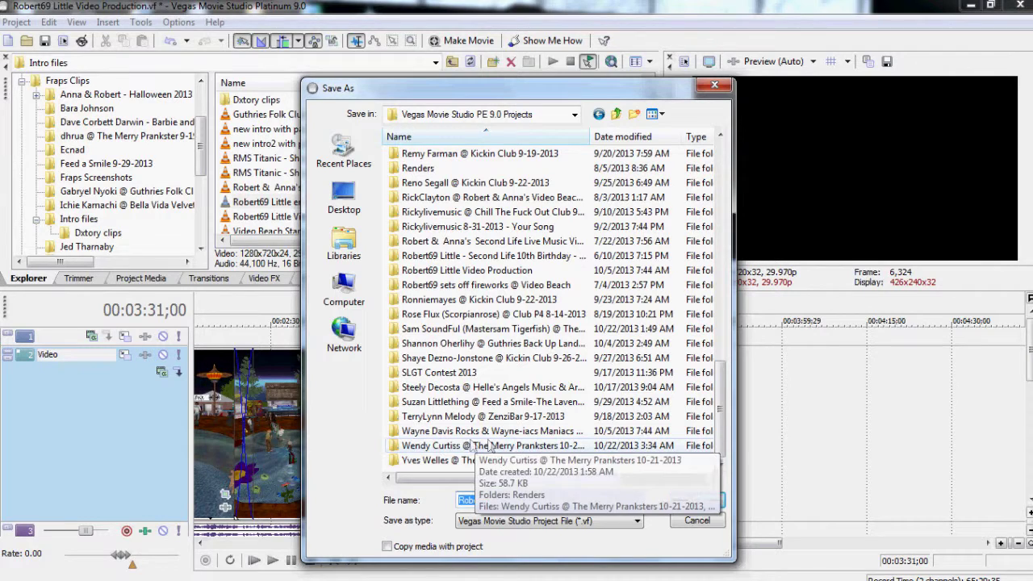
pyautogui.doubleClick(411, 446)
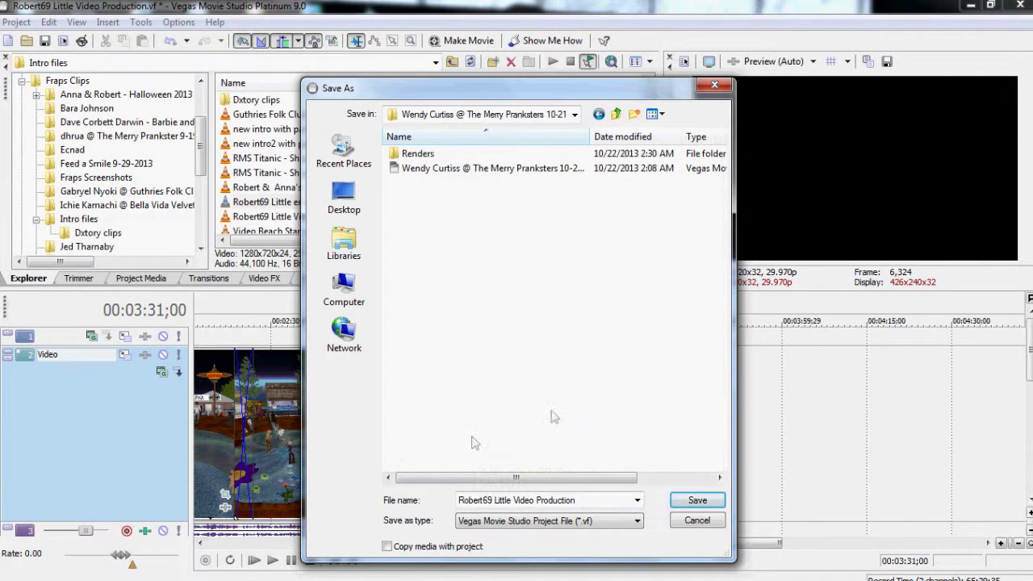
pyautogui.click(501, 173)
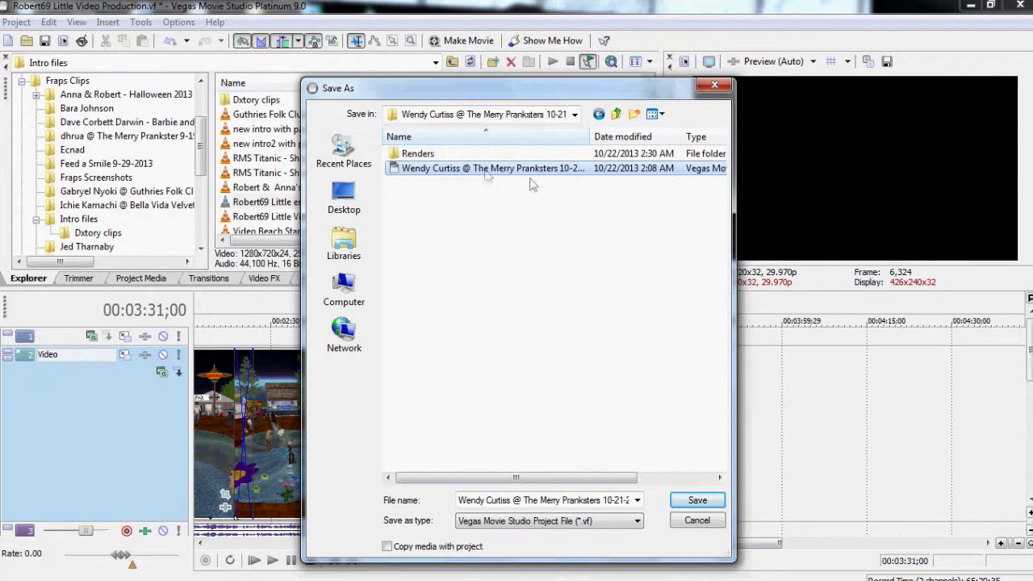
pyautogui.click(696, 501)
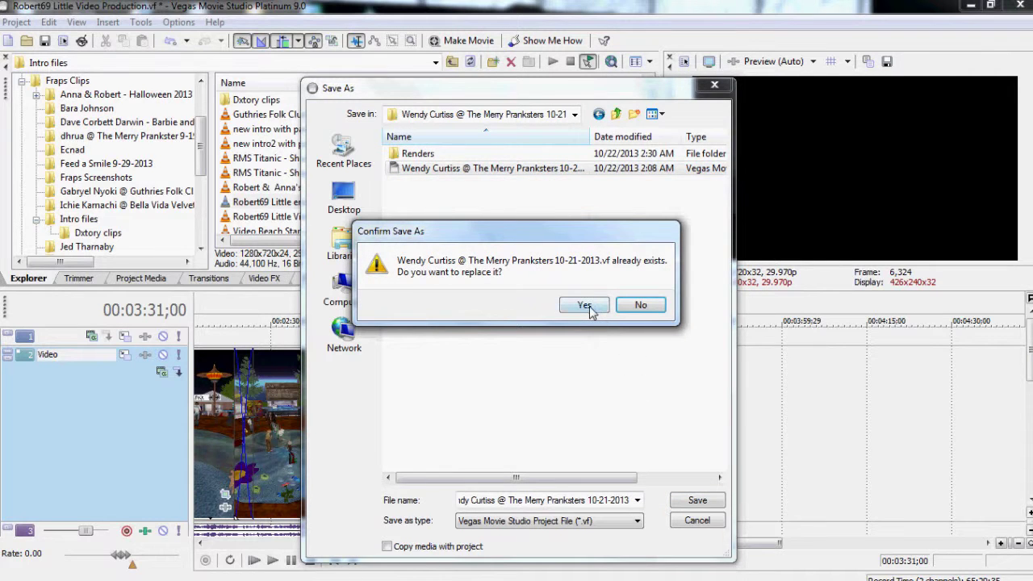
pyautogui.click(584, 305)
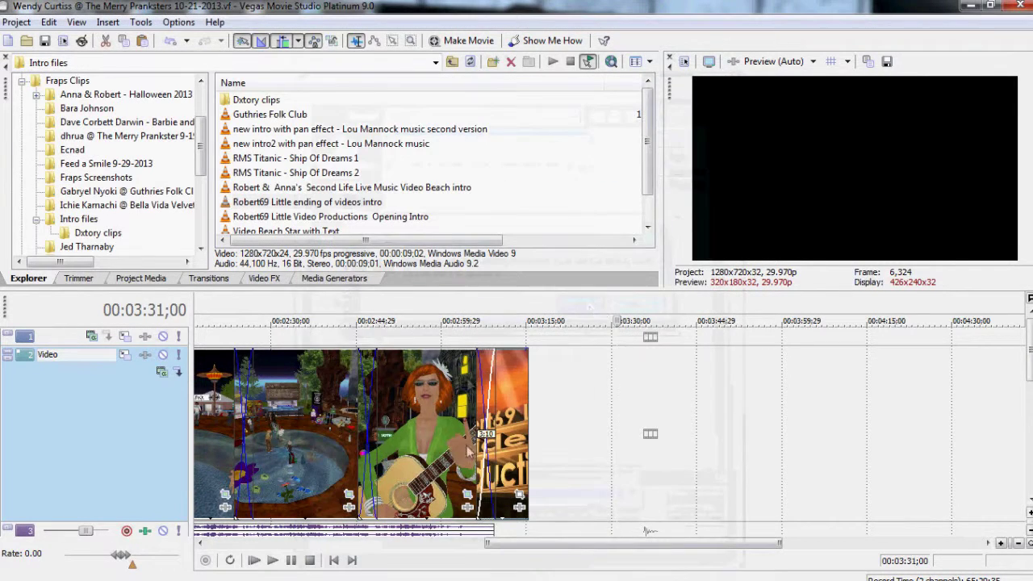
# Zoom out to all events and play the project from the very beginning.
pyautogui.moveTo(487, 543); pyautogui.dragTo(200, 543)
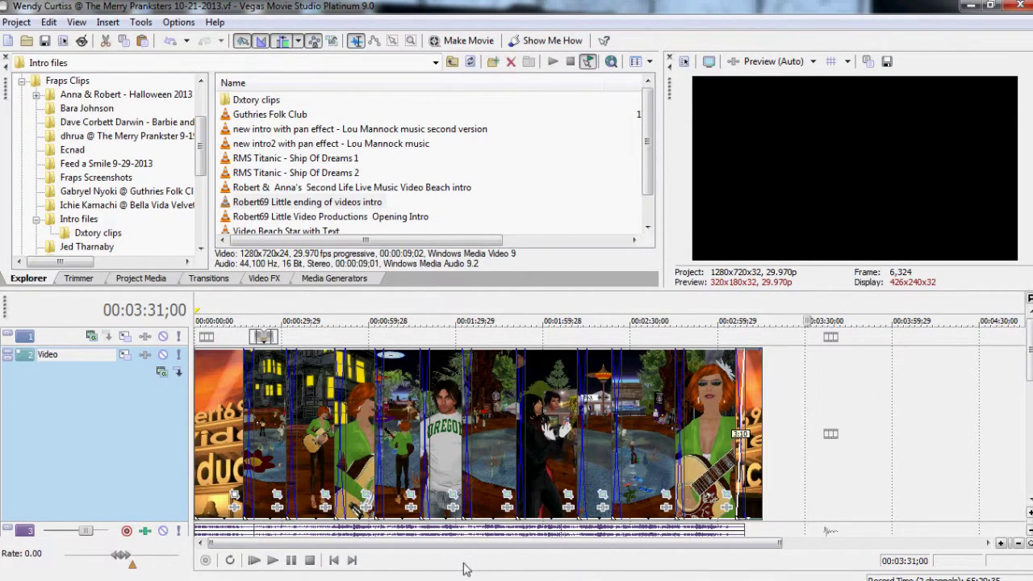
pyautogui.click(336, 561)
pyautogui.click(273, 561)
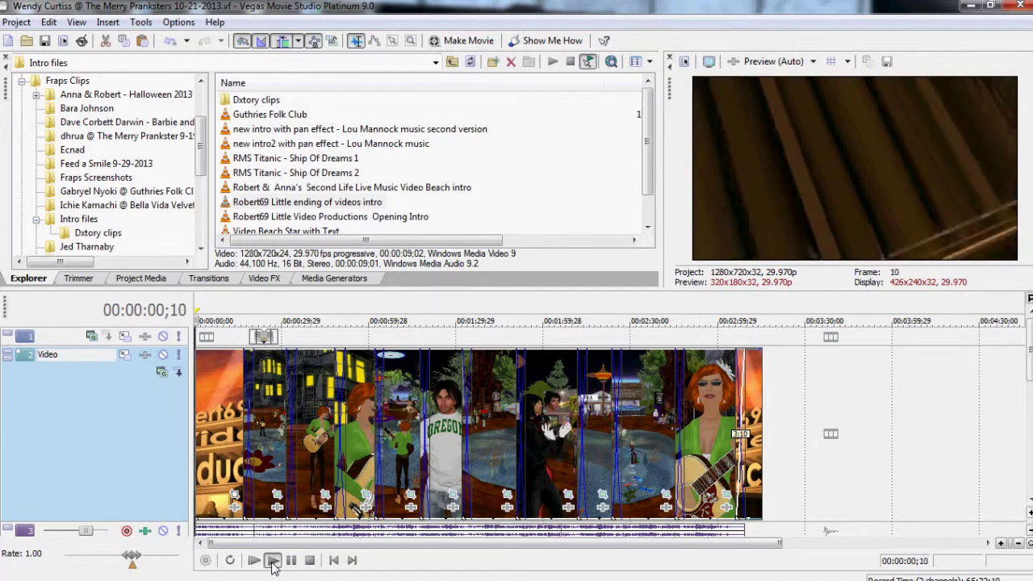